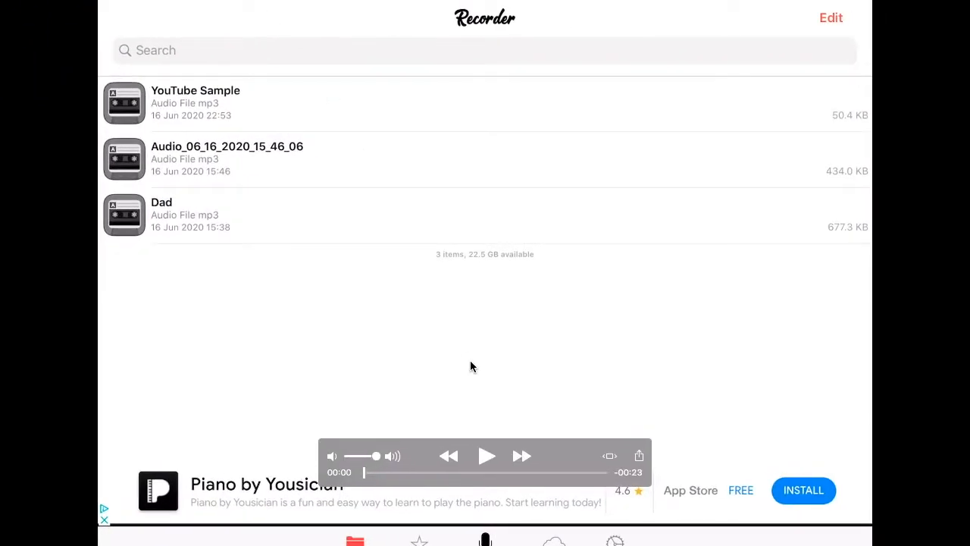
# Play the screen recording that demonstrates sharing the YouTube Sample audio from Recorder as a video (mp4)
pyautogui.click(485, 457)
pyautogui.click(834, 110)
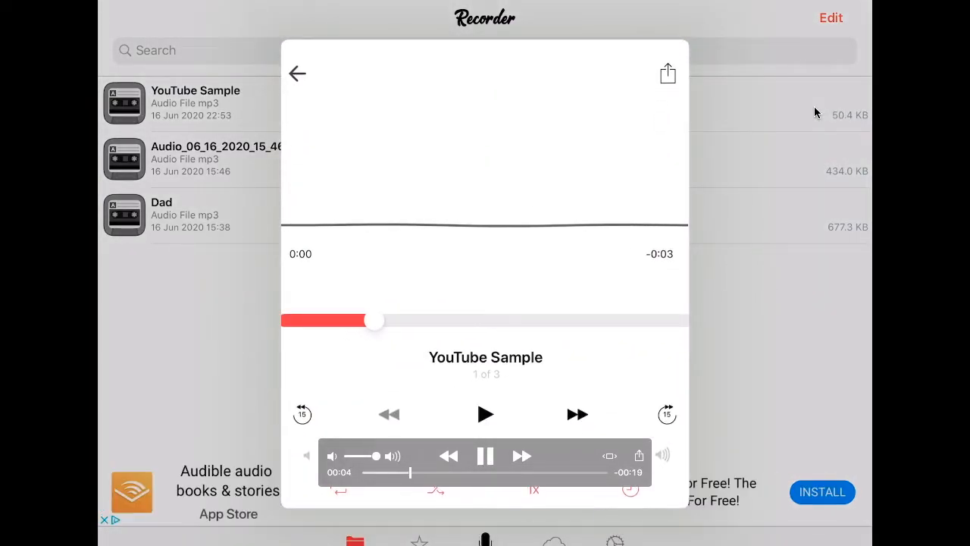
pyautogui.click(668, 74)
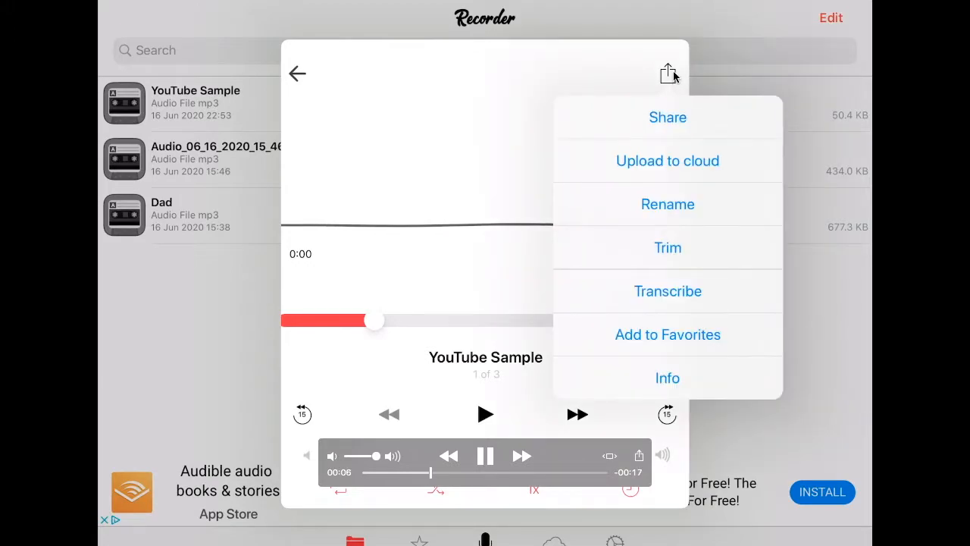
pyautogui.click(674, 121)
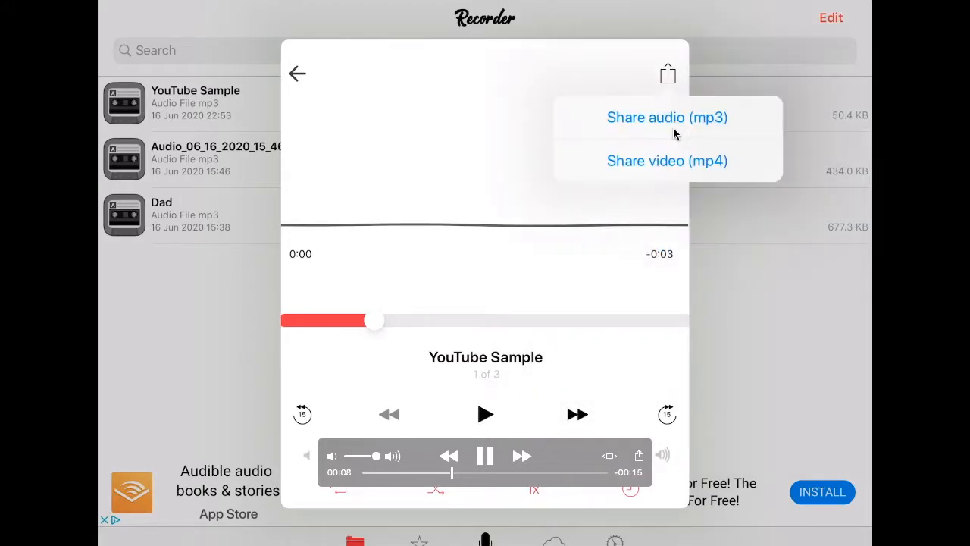
pyautogui.click(684, 167)
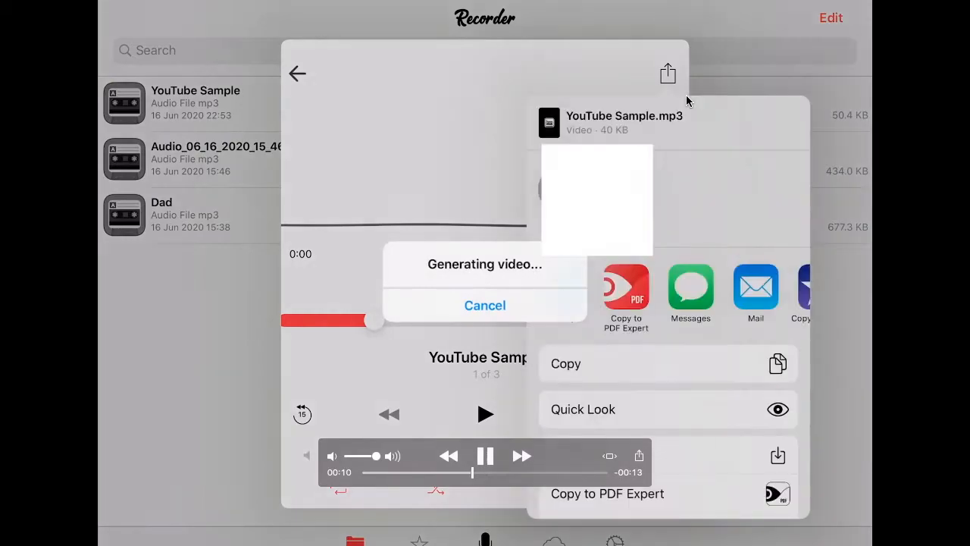
pyautogui.scroll(-4, 713, 367)
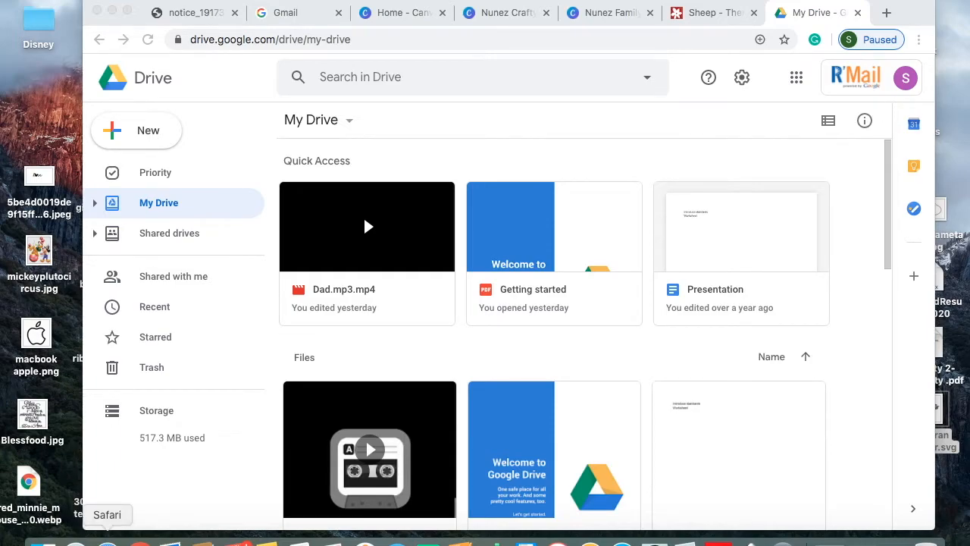
# Upload YouTube Sample.mp3.mp4 from the Downloads folder to My Drive in Google Drive
pyautogui.click(165, 136)
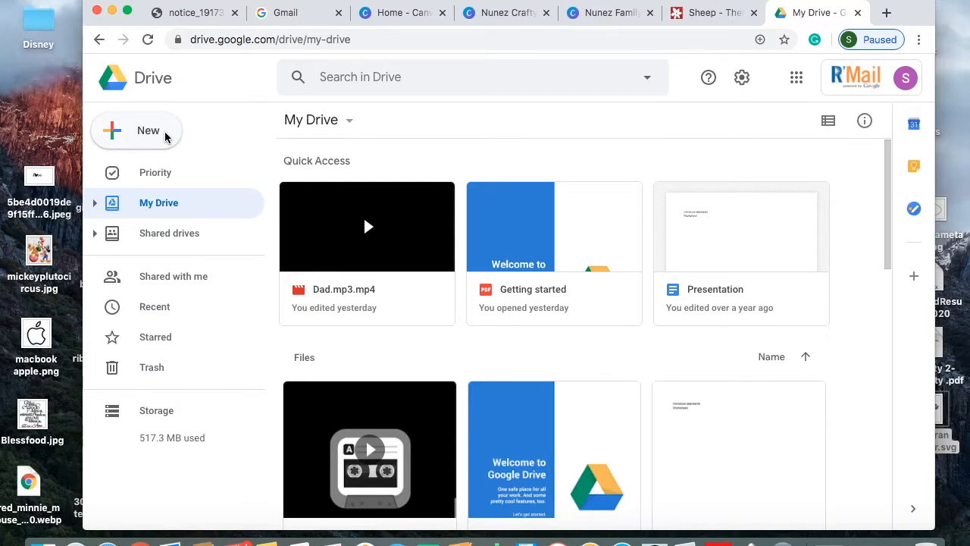
pyautogui.click(119, 130)
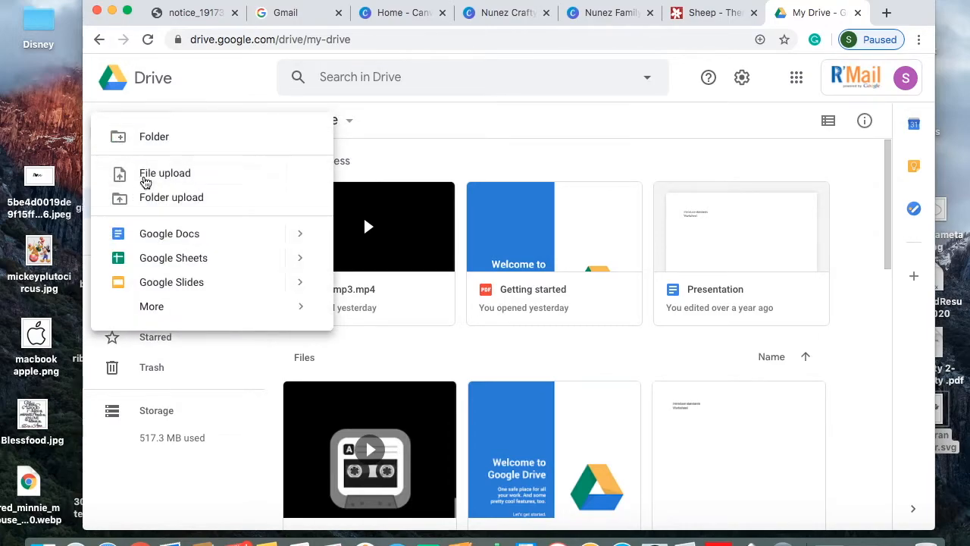
pyautogui.click(145, 182)
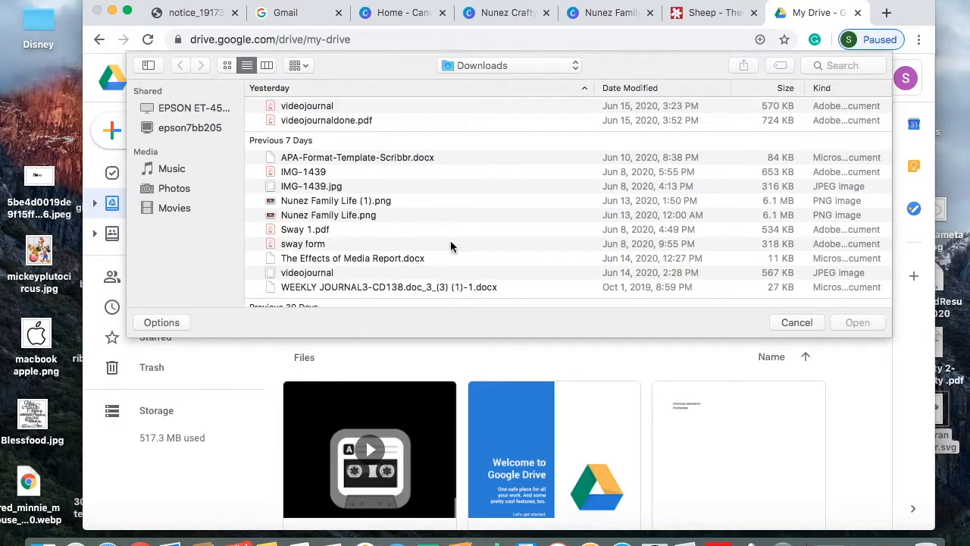
pyautogui.scroll(-20, 377, 251)
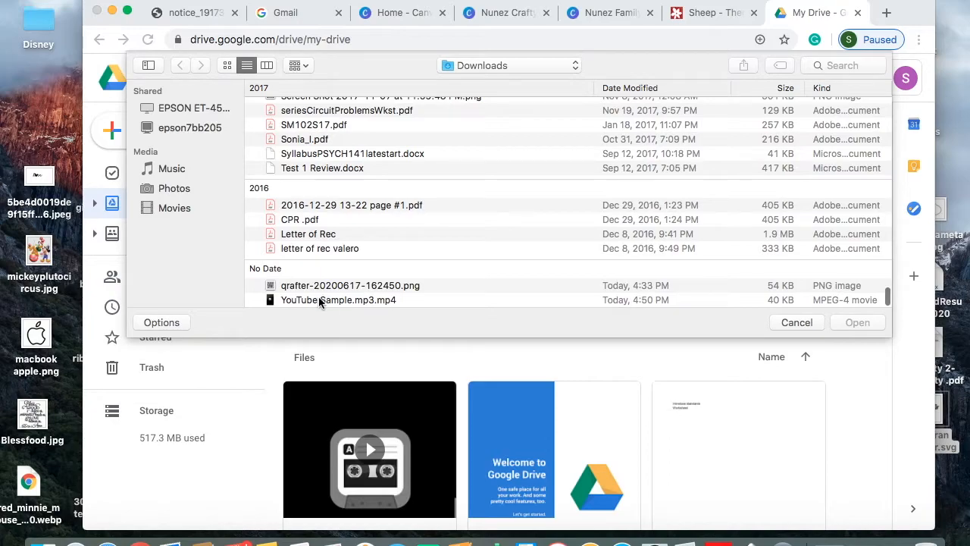
pyautogui.click(320, 300)
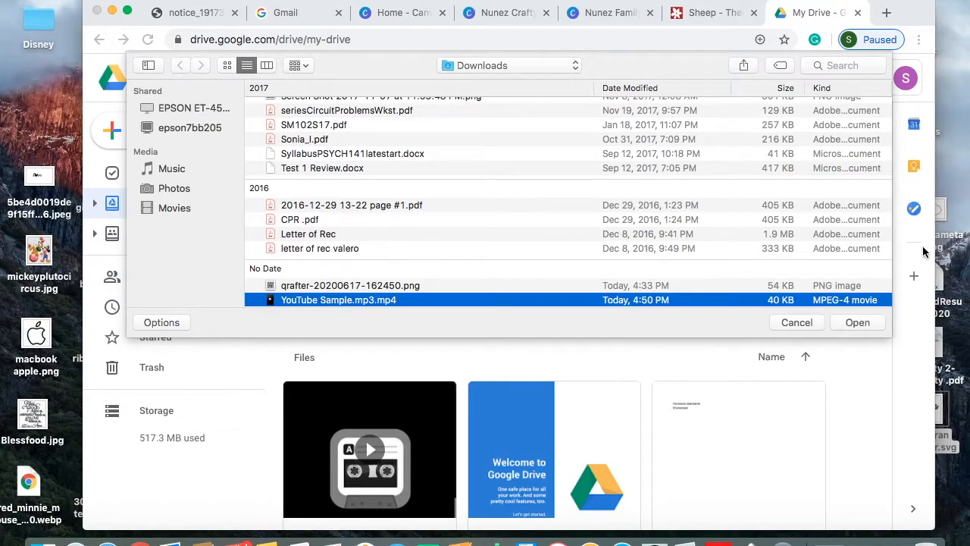
pyautogui.click(858, 323)
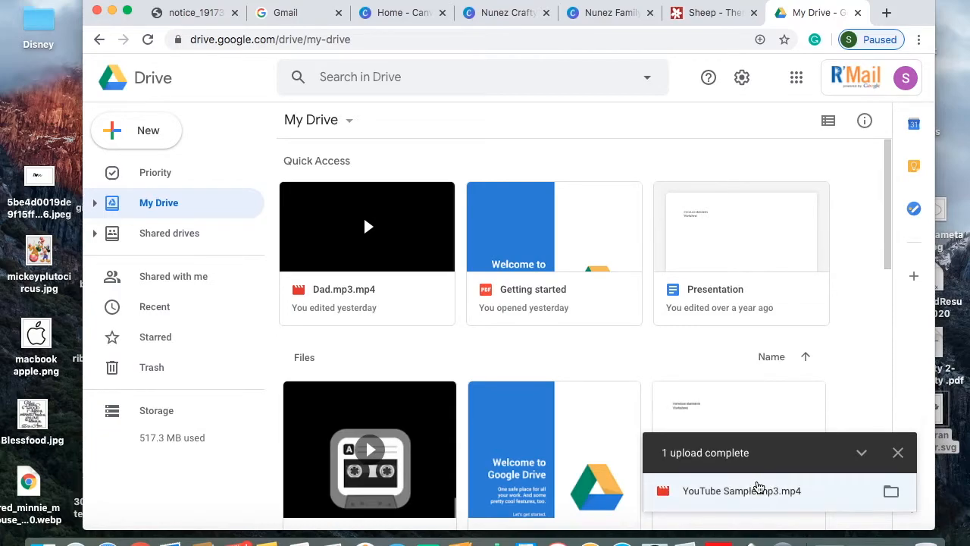
# Download the uploaded YouTube Sample.mp3.mp4 and preview the downloaded copy in the video player at a lower volume
pyautogui.click(724, 494)
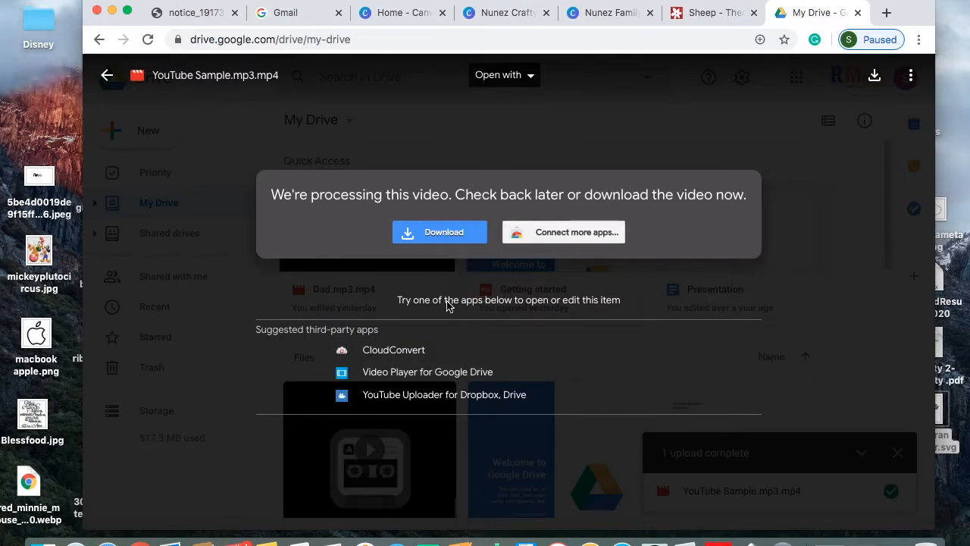
pyautogui.click(445, 239)
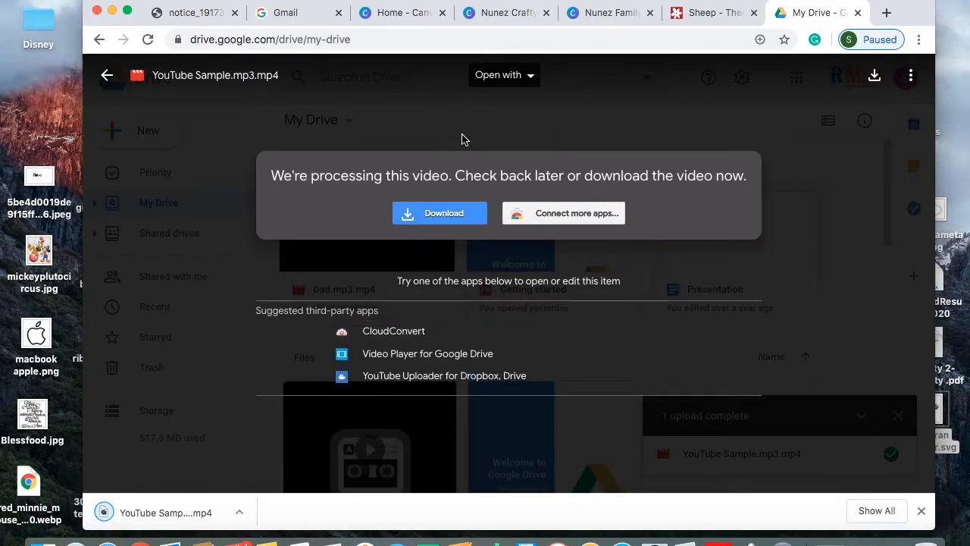
pyautogui.click(190, 514)
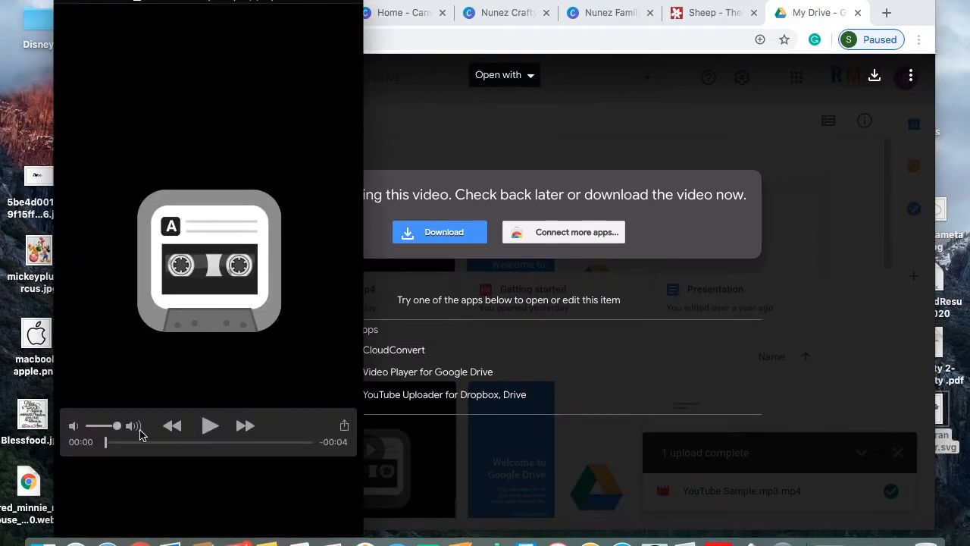
pyautogui.moveTo(115, 426); pyautogui.dragTo(93, 430)
pyautogui.click(68, 2)
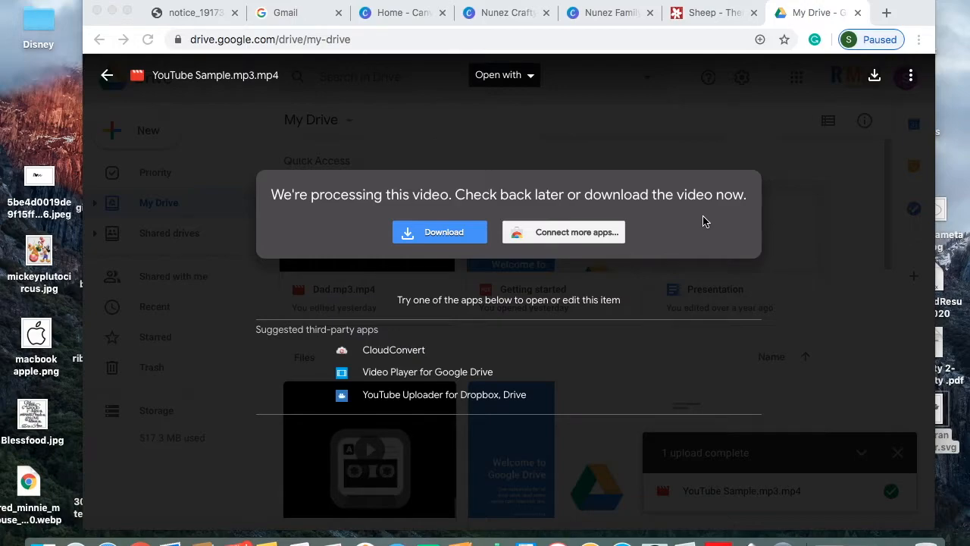
# Close the file preview, look through My Drive for the uploaded video and reload the page
pyautogui.click(107, 75)
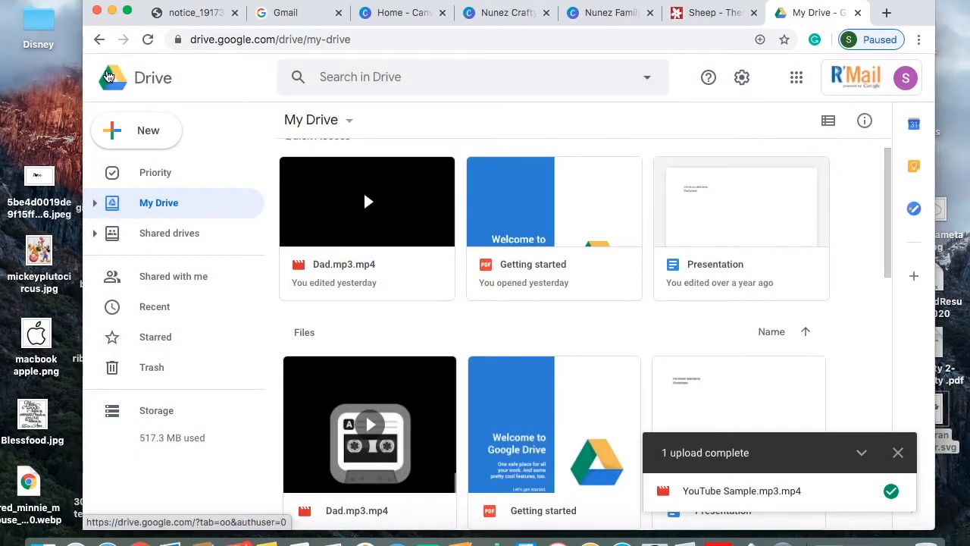
pyautogui.scroll(-1, 377, 325)
pyautogui.scroll(-4, 375, 324)
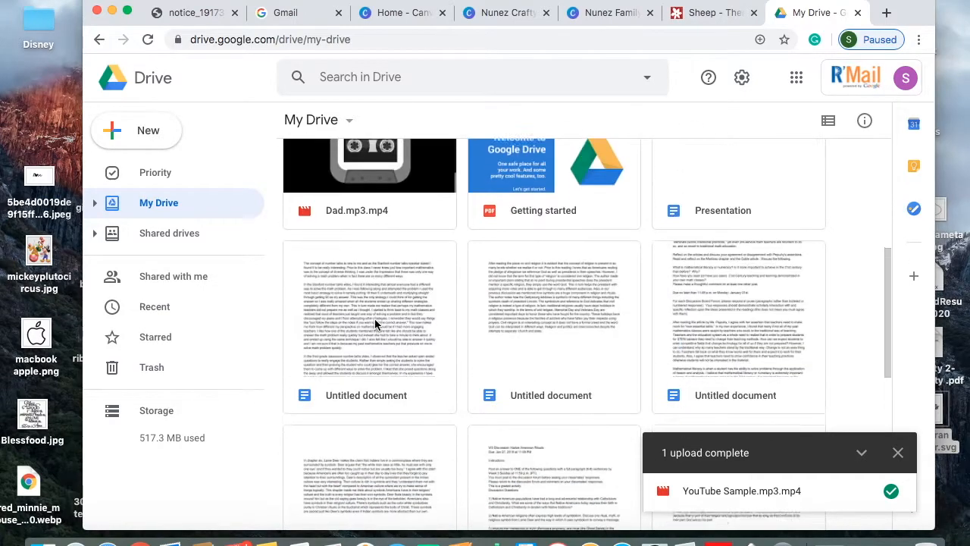
pyautogui.scroll(5, 374, 324)
pyautogui.scroll(-1, 375, 325)
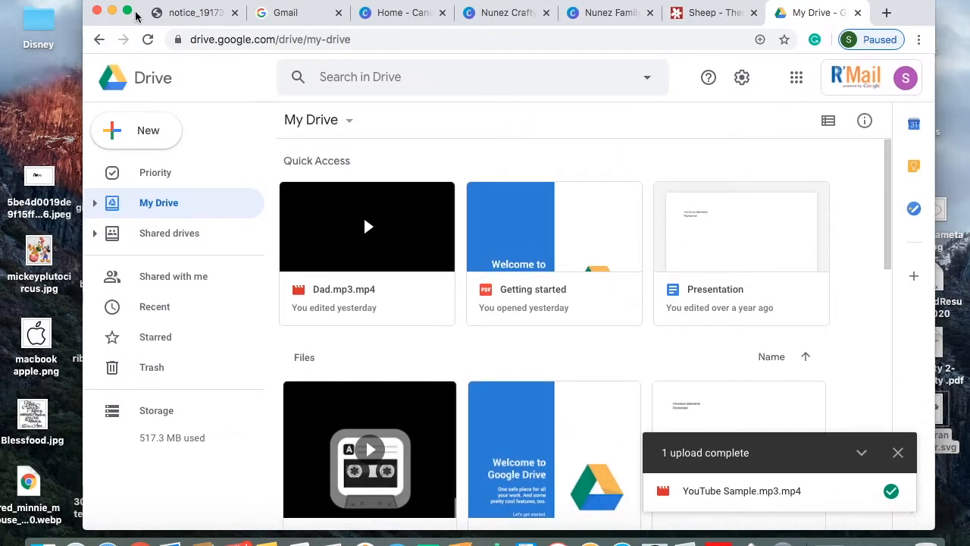
pyautogui.click(148, 39)
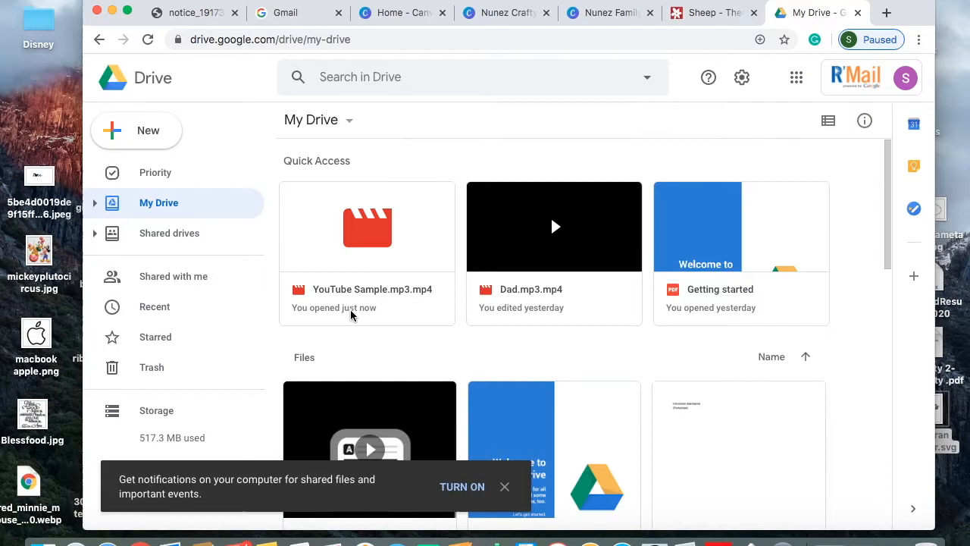
# Select YouTube Sample.mp3.mp4 under Quick Access and dismiss the notifications prompt
pyautogui.scroll(-1, 351, 315)
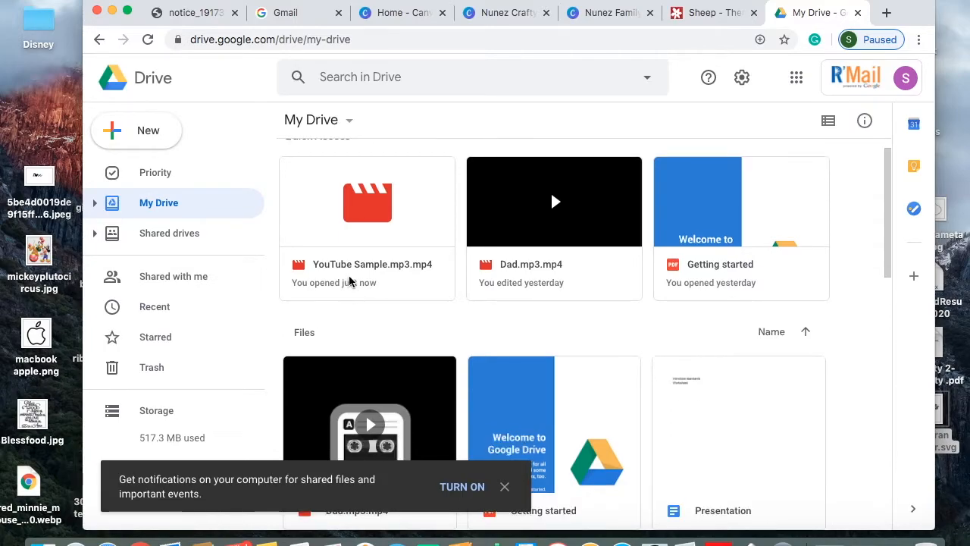
pyautogui.click(348, 278)
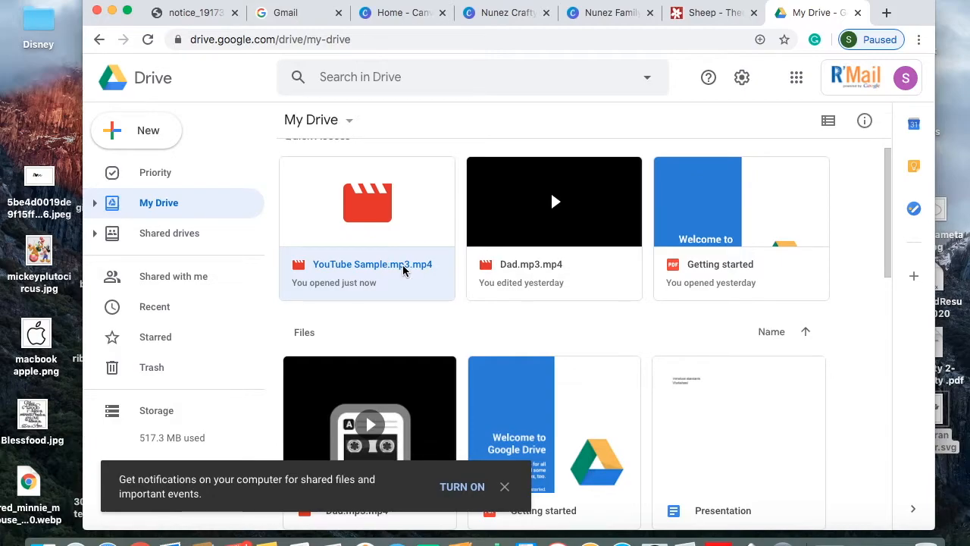
pyautogui.click(504, 486)
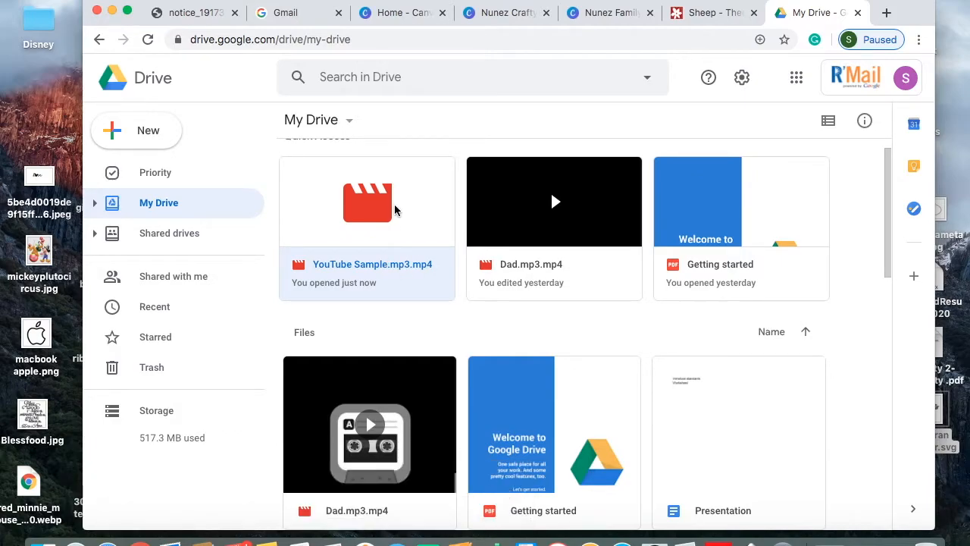
# Get the shareable link for YouTube Sample.mp3.mp4, copy it and finish the sharing dialog
pyautogui.rightClick(394, 266)
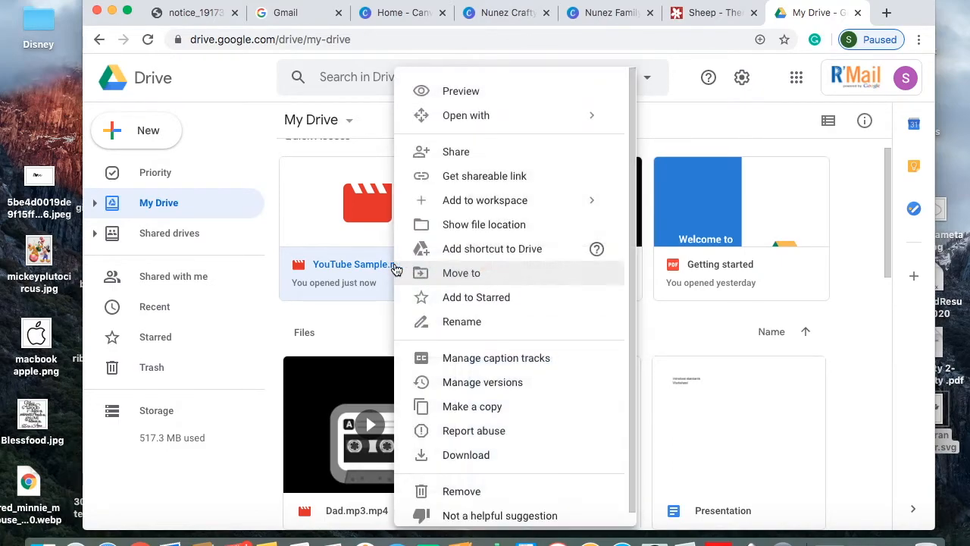
pyautogui.click(470, 155)
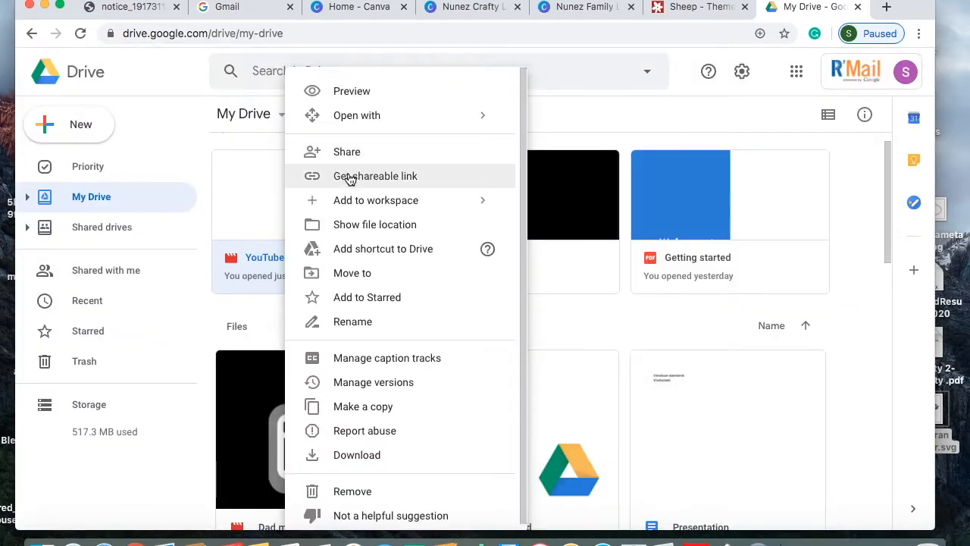
pyautogui.click(347, 176)
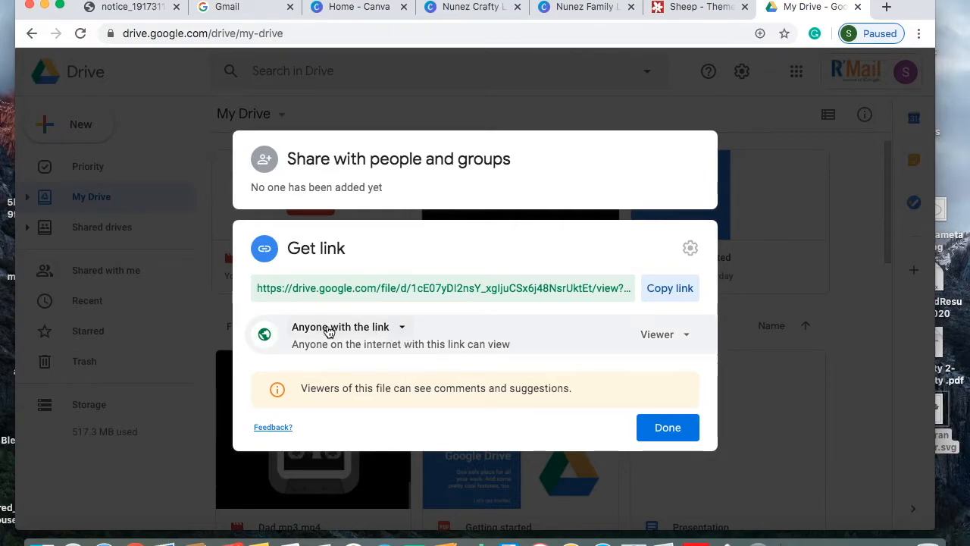
pyautogui.click(671, 291)
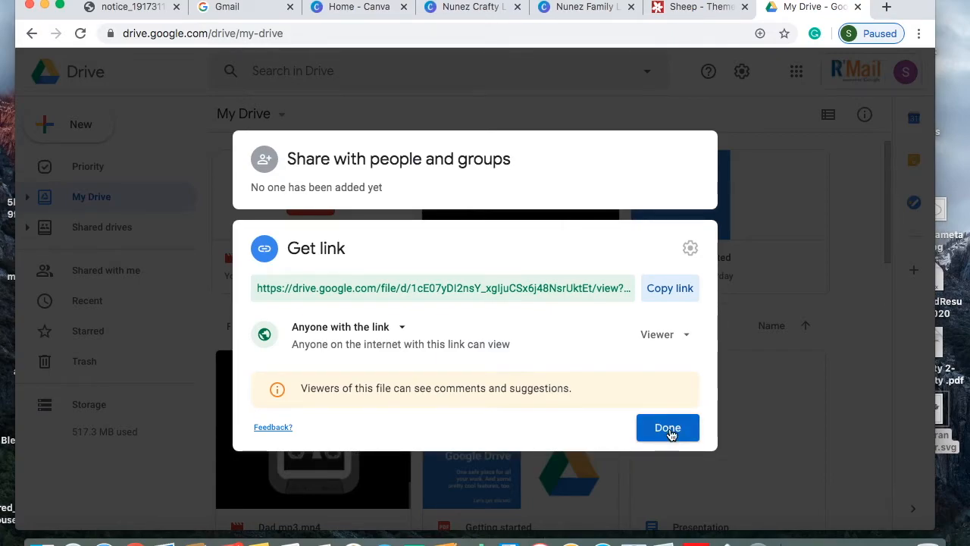
pyautogui.click(670, 429)
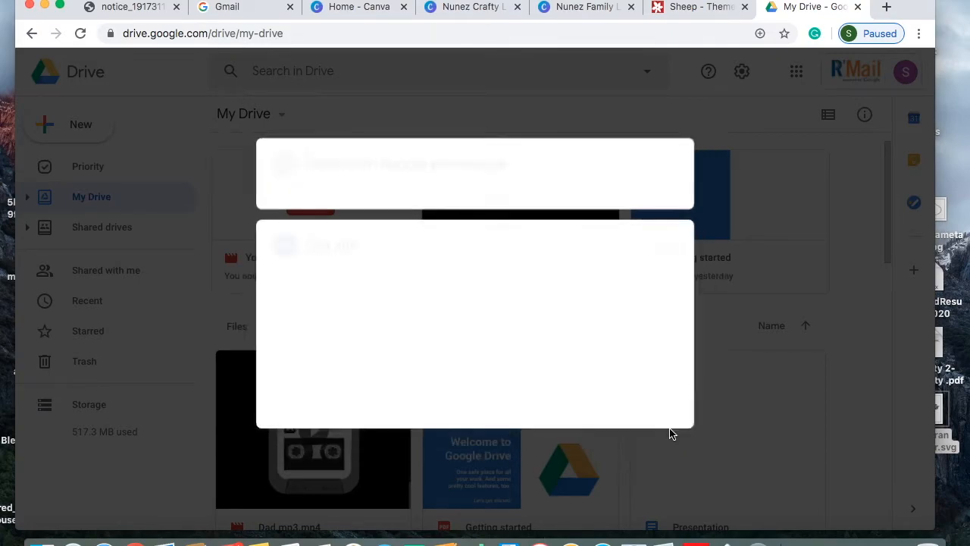
# Search Google for "the qr code generator" in a new browser tab
pyautogui.click(885, 8)
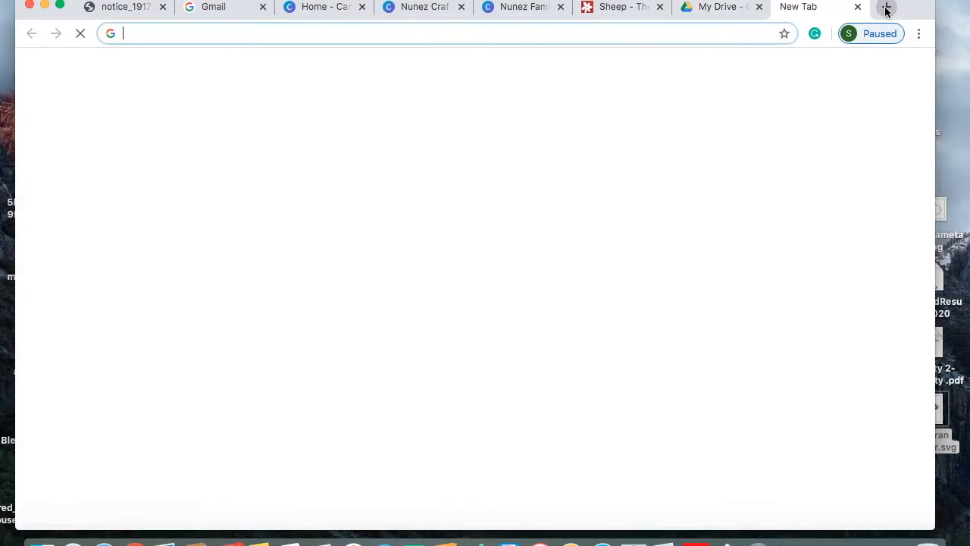
pyautogui.write('the')
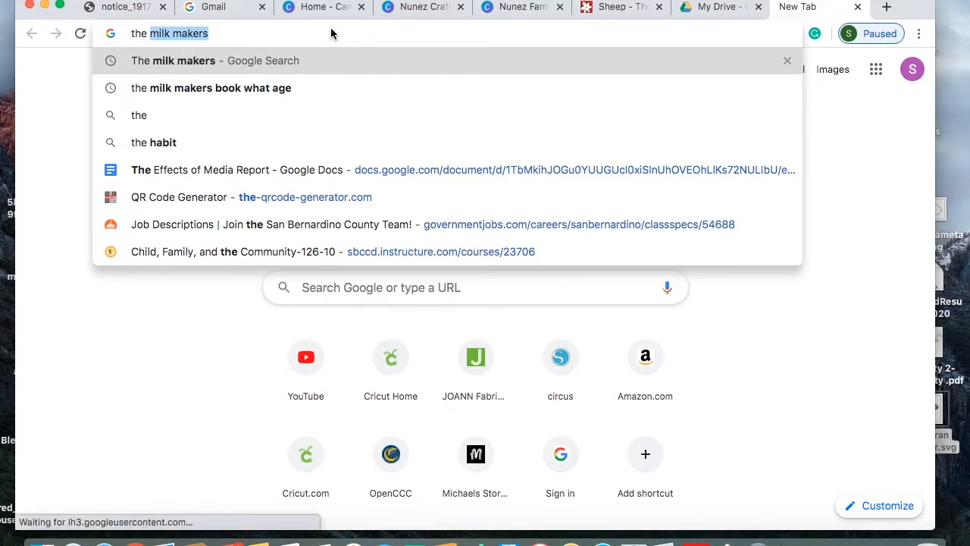
pyautogui.write(' qr')
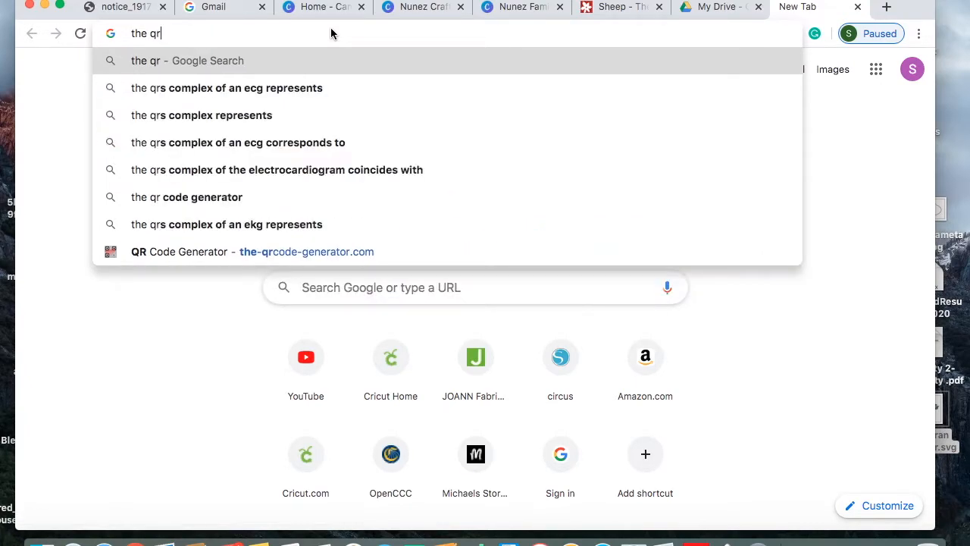
pyautogui.write(' cod')
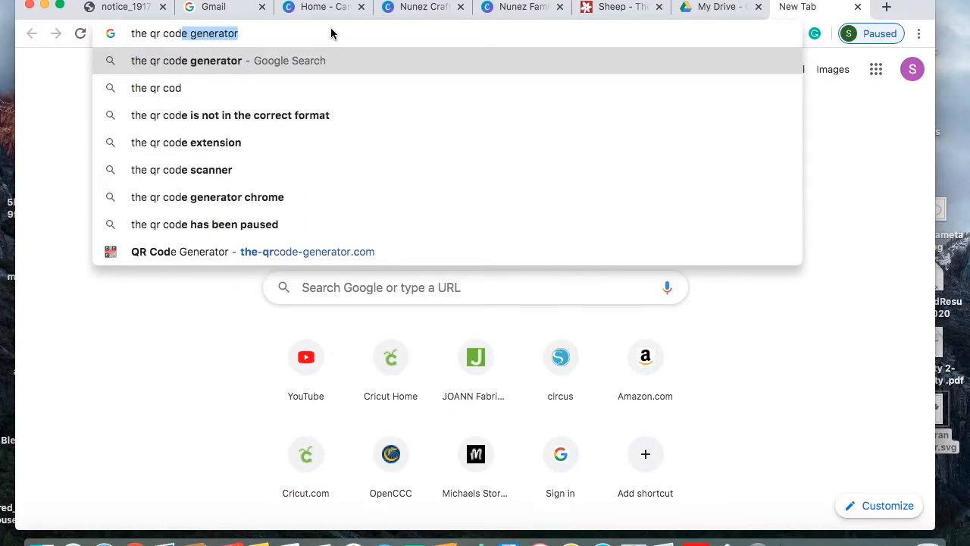
pyautogui.write('e')
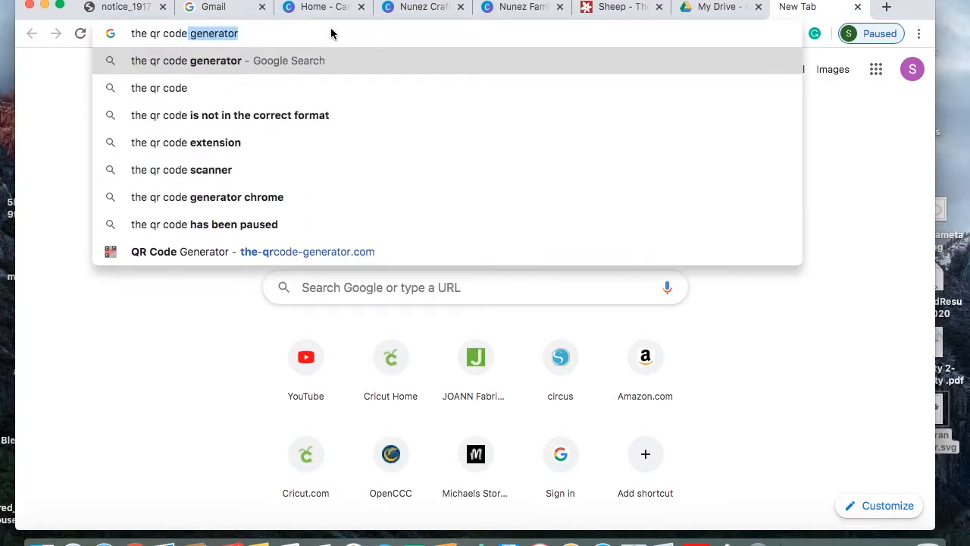
pyautogui.click(270, 71)
# Open the QR Code Generator site at the-qrcode-generator.com from the search results
pyautogui.scroll(-3, 323, 288)
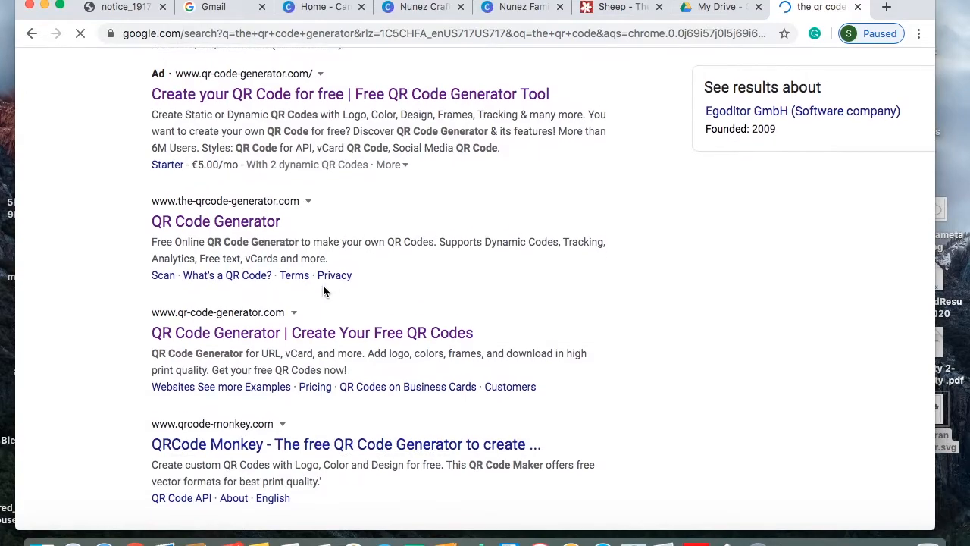
pyautogui.scroll(-1, 323, 287)
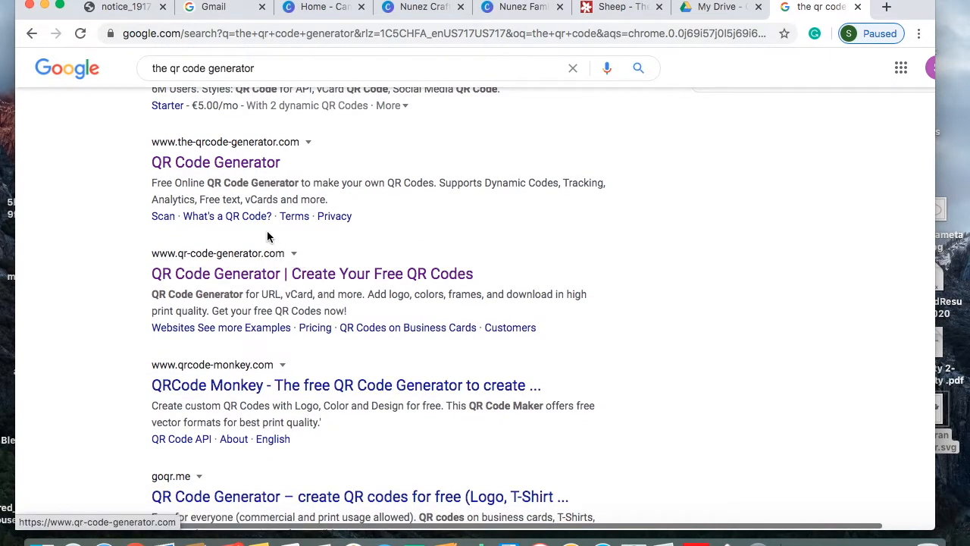
pyautogui.click(241, 163)
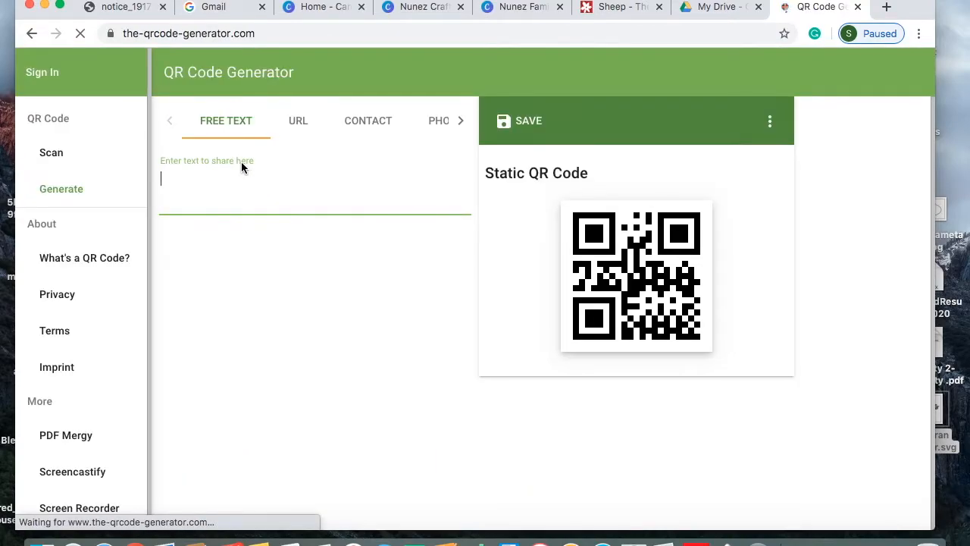
# Create a URL-type QR code from the copied Google Drive link and shorten its URL
pyautogui.rightClick(189, 200)
pyautogui.click(295, 124)
pyautogui.click(298, 123)
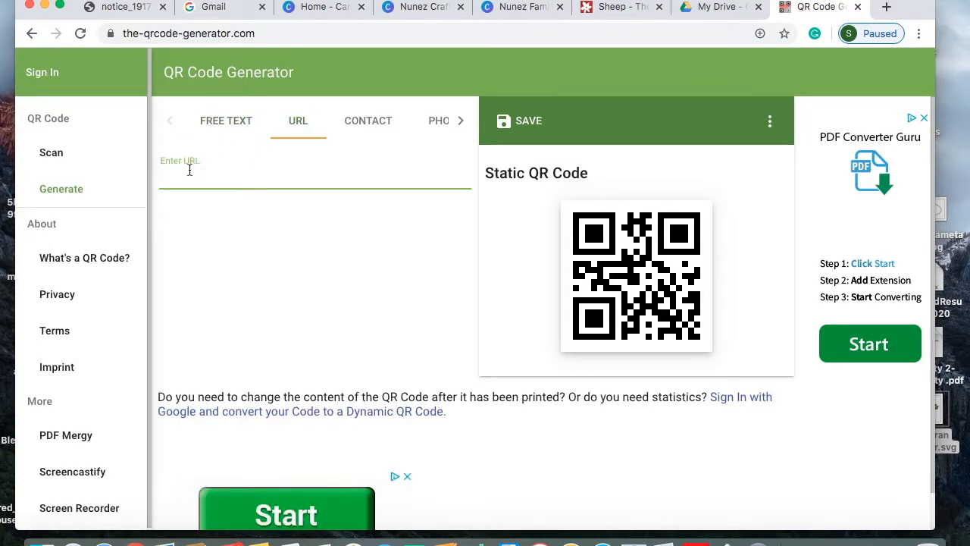
pyautogui.rightClick(184, 173)
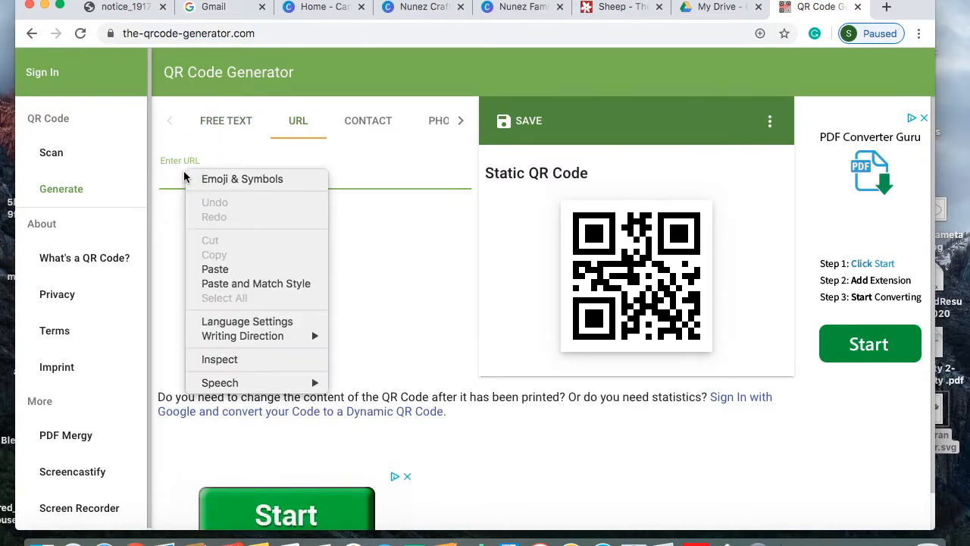
pyautogui.click(221, 270)
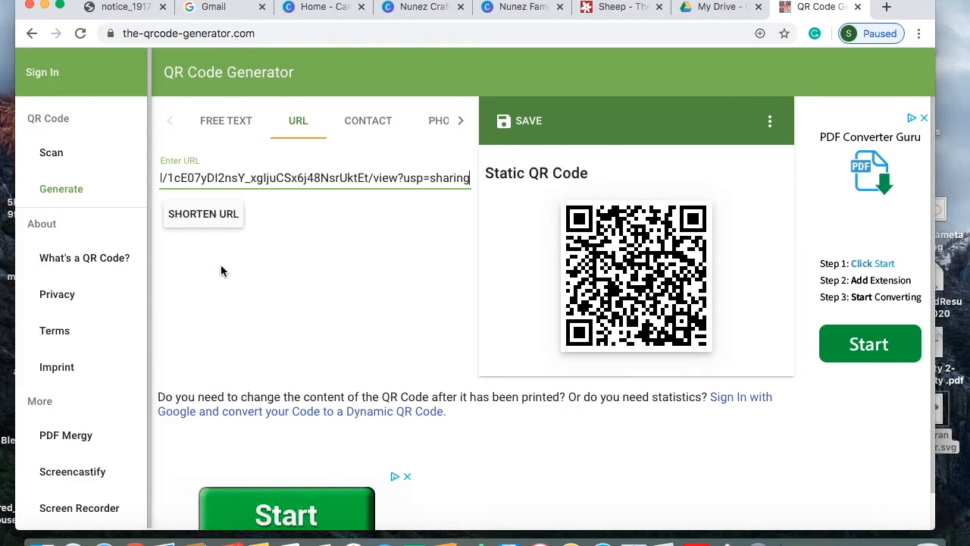
pyautogui.click(207, 218)
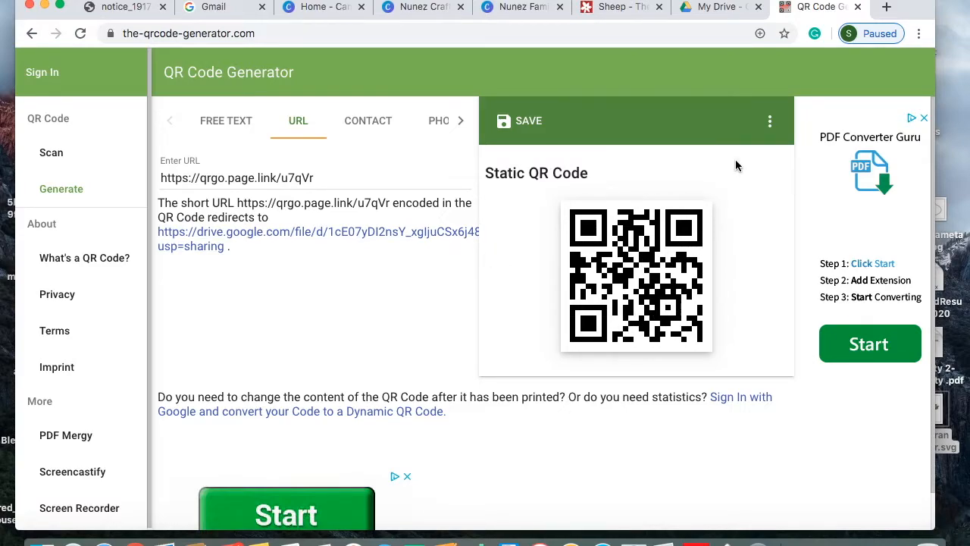
# Show the QR code's size options and save the code as a PNG named YouTube Sample
pyautogui.click(770, 124)
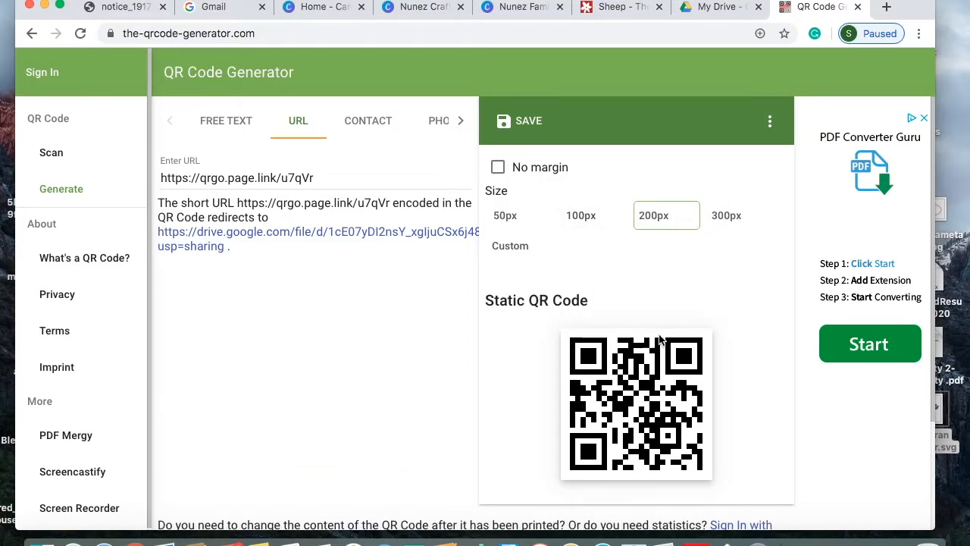
pyautogui.scroll(-3, 656, 401)
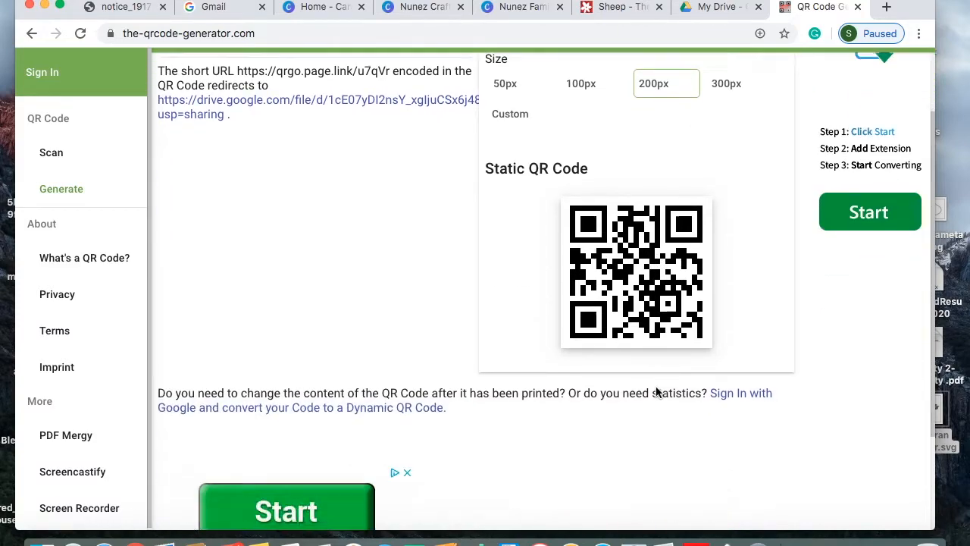
pyautogui.scroll(3, 656, 386)
pyautogui.scroll(-1, 644, 341)
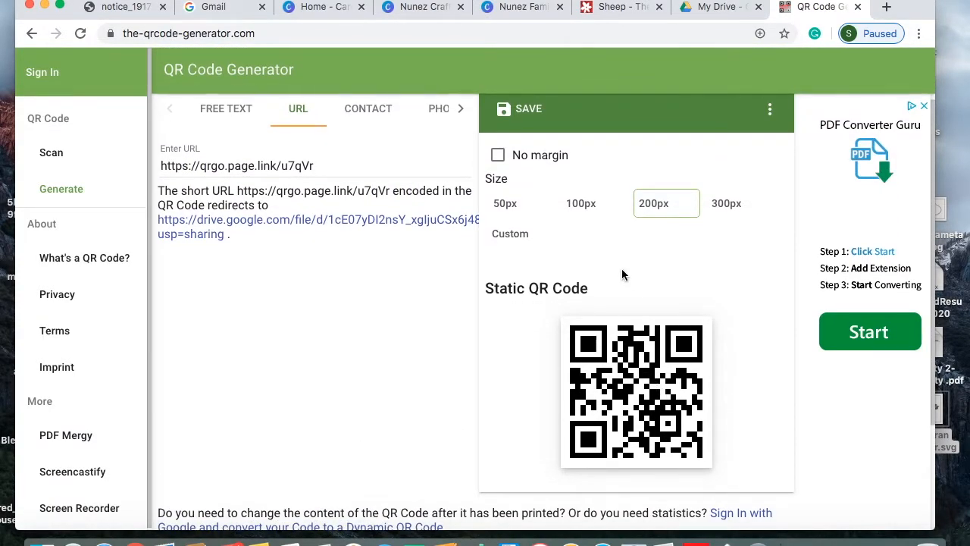
pyautogui.click(508, 110)
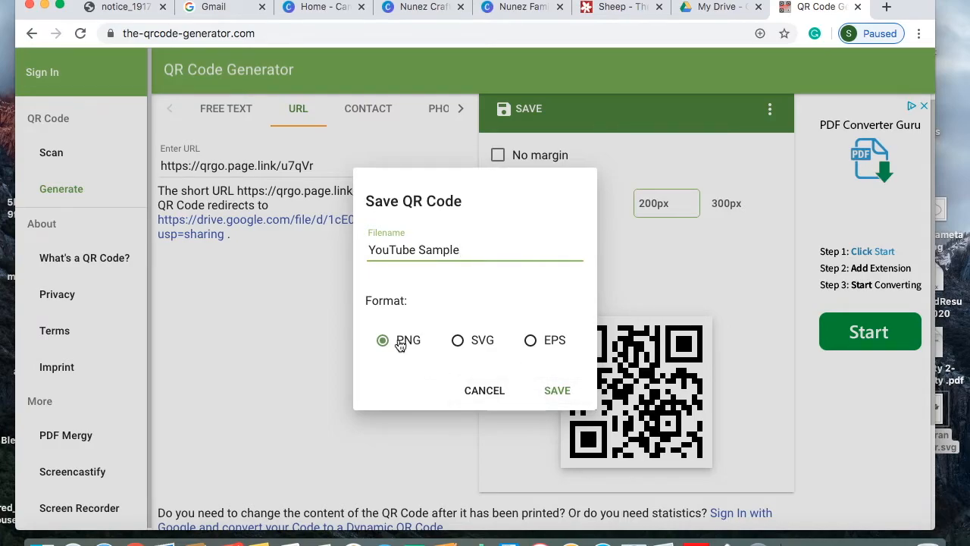
pyautogui.click(558, 394)
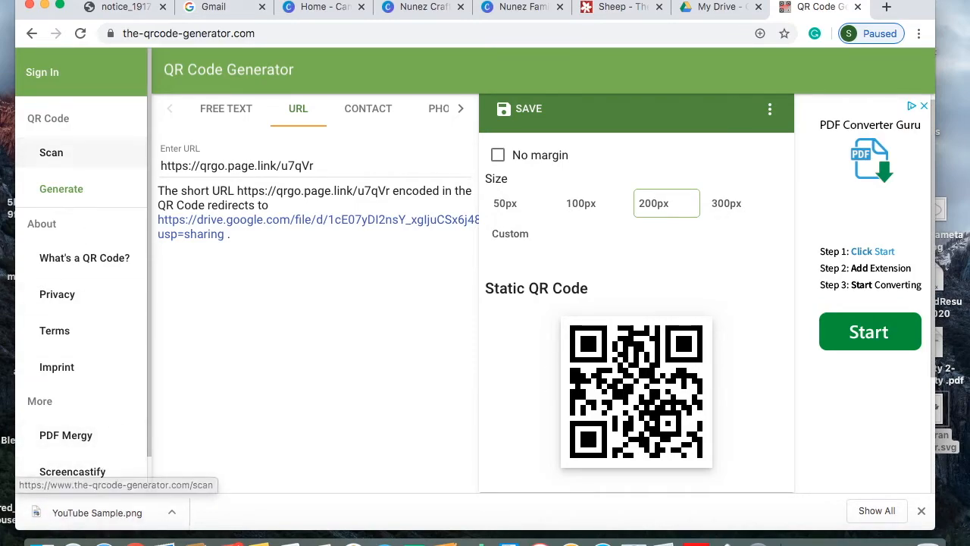
# Narrow the browser window to expose the desktop and place the downloaded YouTube Sample.png there
pyautogui.moveTo(21, 2); pyautogui.dragTo(169, 38)
pyautogui.moveTo(177, 513); pyautogui.dragTo(107, 36)
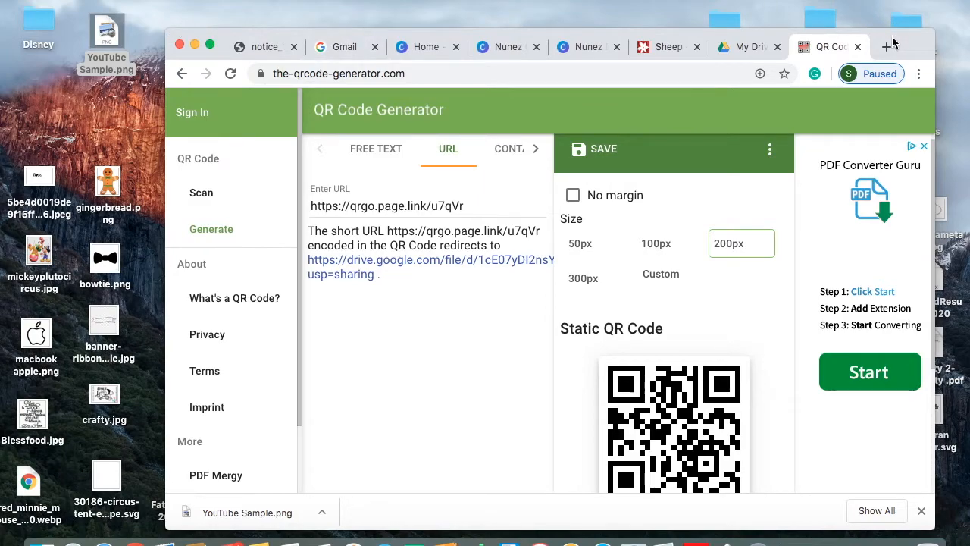
pyautogui.moveTo(903, 48); pyautogui.dragTo(898, 11)
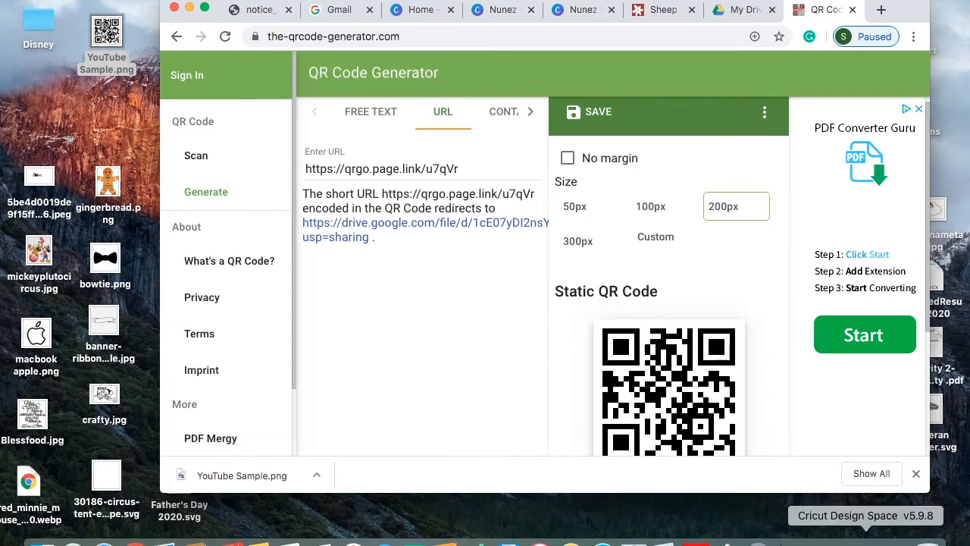
# Switch to Cricut Design Space and upload YouTube Sample.png from the desktop as a new image
pyautogui.click(864, 541)
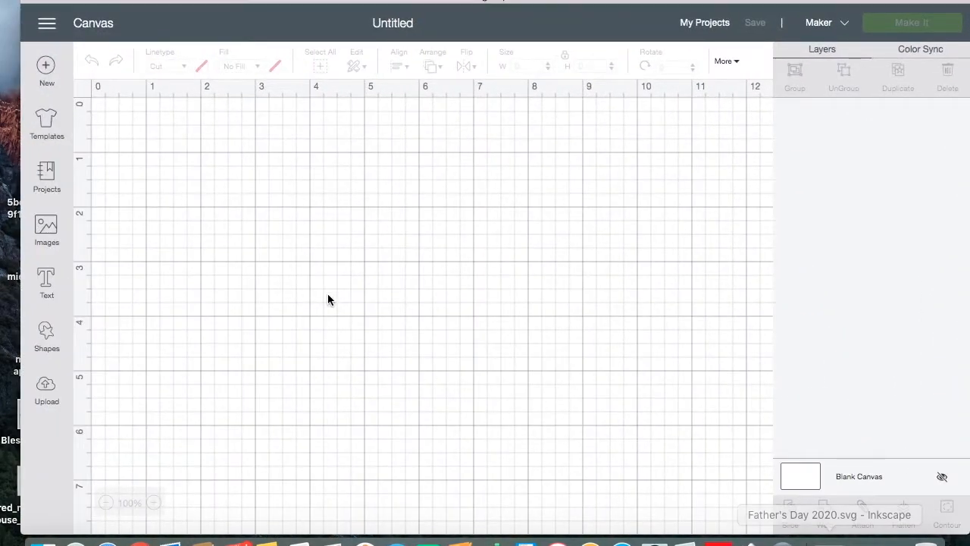
pyautogui.click(46, 390)
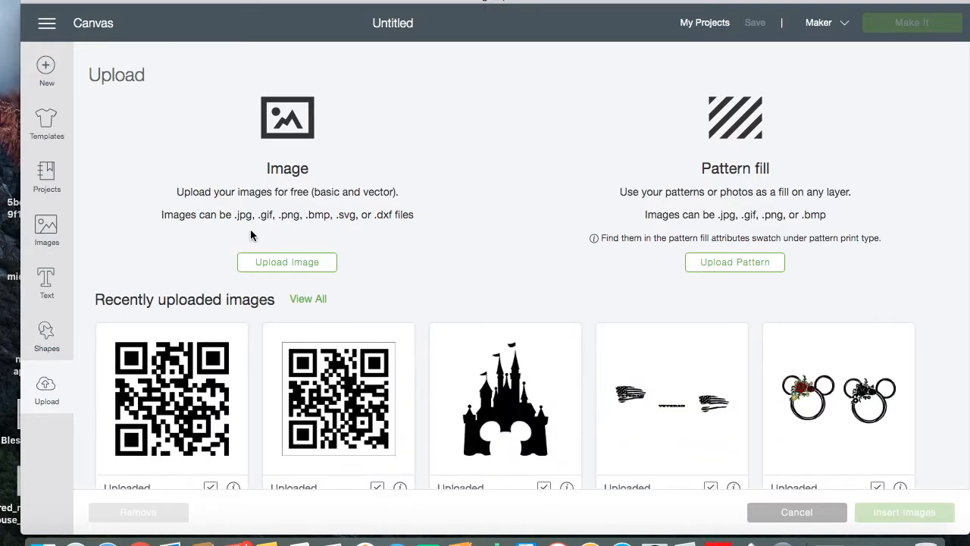
pyautogui.click(291, 265)
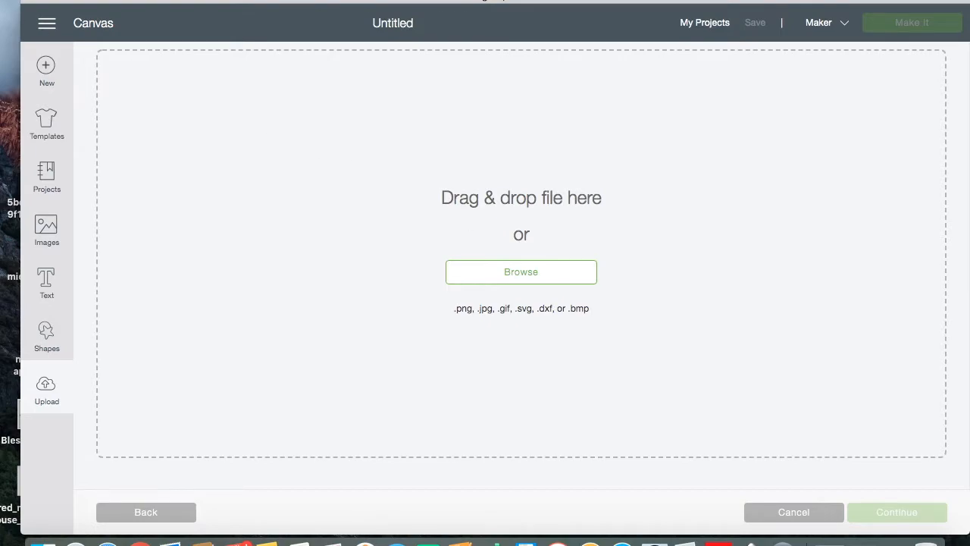
pyautogui.moveTo(21, 1); pyautogui.dragTo(160, 0)
pyautogui.moveTo(109, 34); pyautogui.dragTo(499, 206)
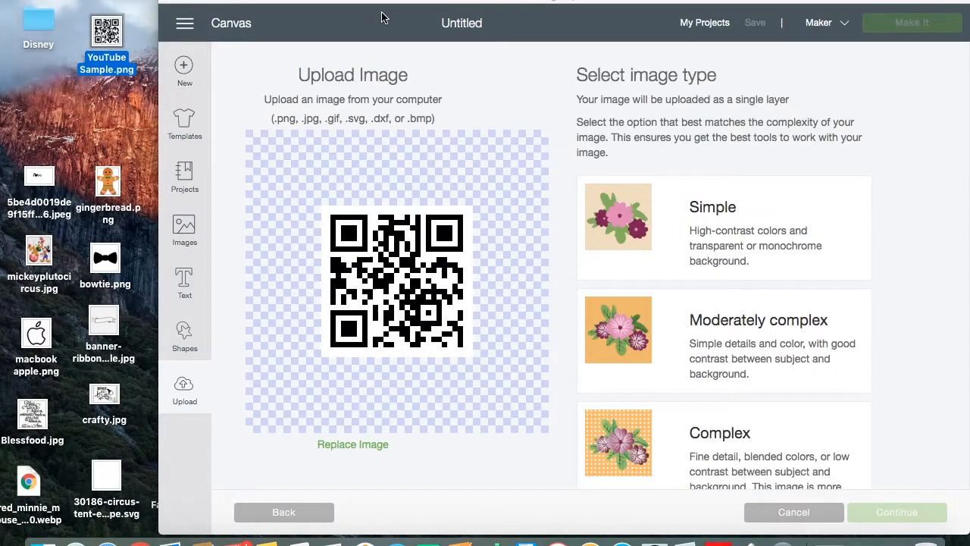
# Set the uploaded QR code's image type to Simple and continue to background removal
pyautogui.moveTo(290, 1); pyautogui.dragTo(166, 1)
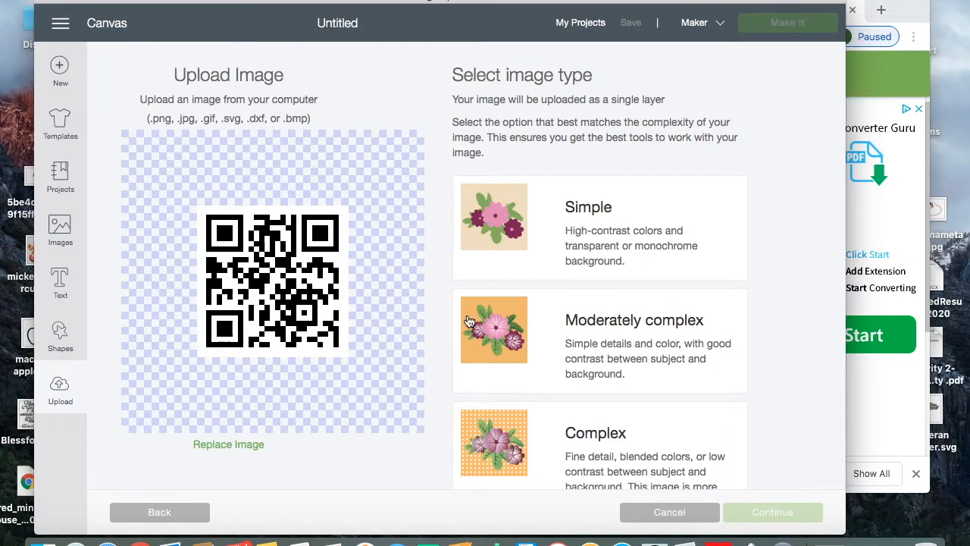
pyautogui.click(614, 228)
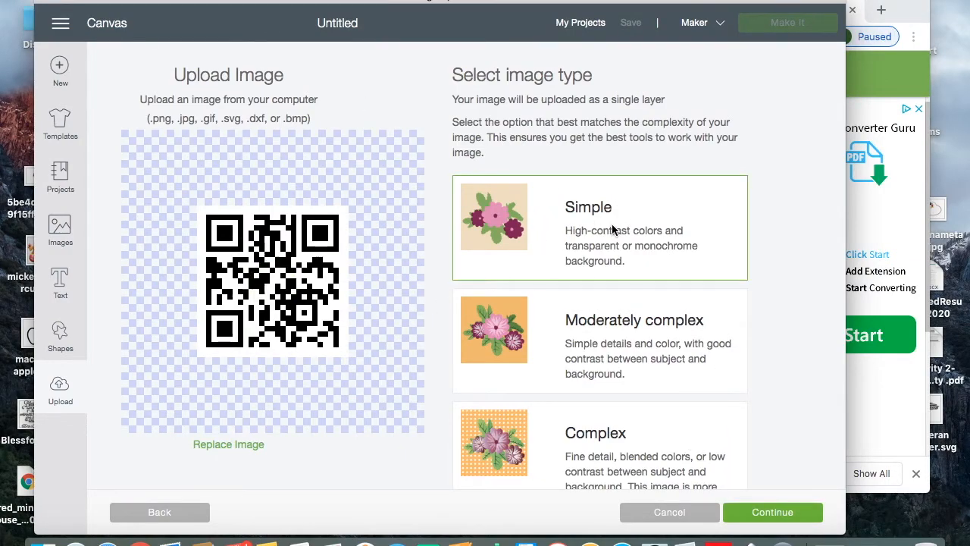
pyautogui.click(523, 249)
pyautogui.click(766, 520)
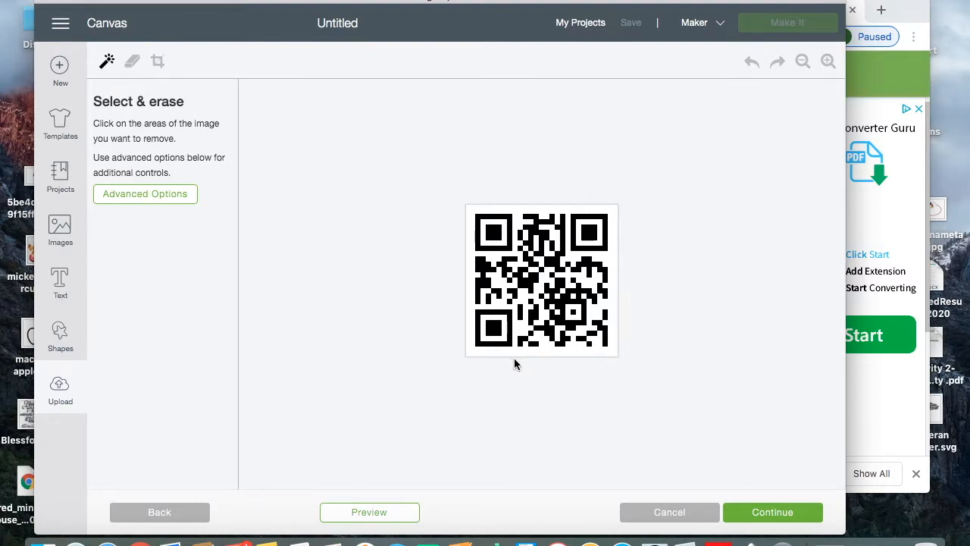
# Erase the white background around the QR code and all the enclosed white areas inside its pattern
pyautogui.click(520, 334)
pyautogui.click(498, 338)
pyautogui.click(827, 62)
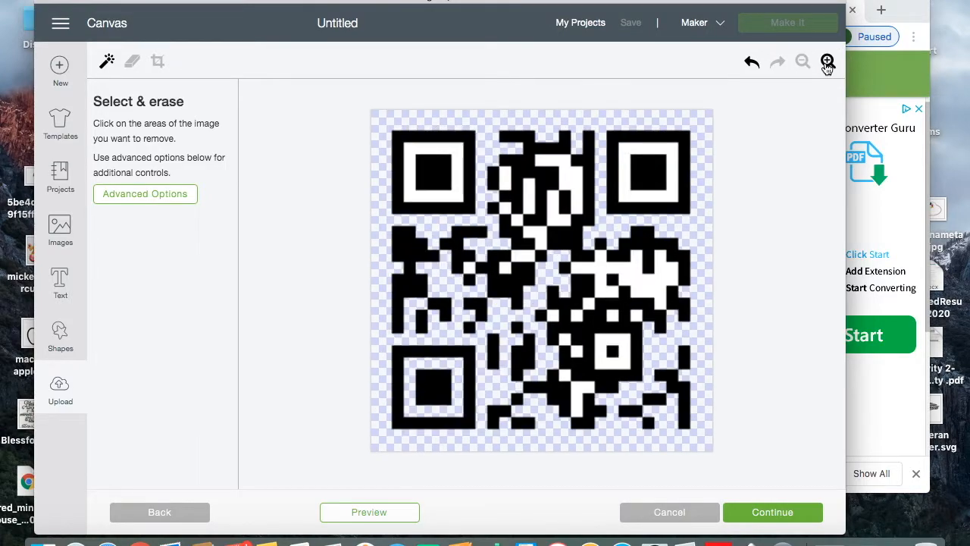
pyautogui.click(641, 280)
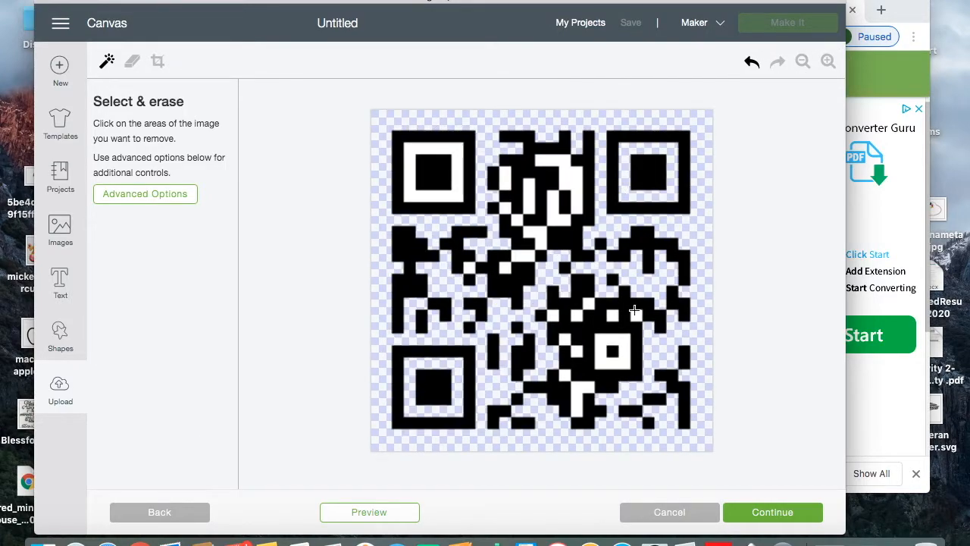
pyautogui.click(622, 358)
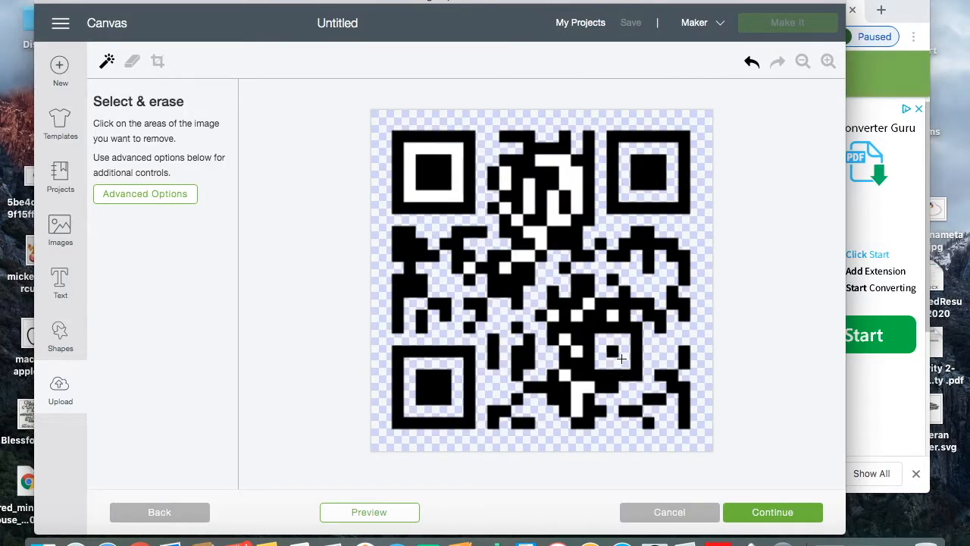
pyautogui.click(578, 395)
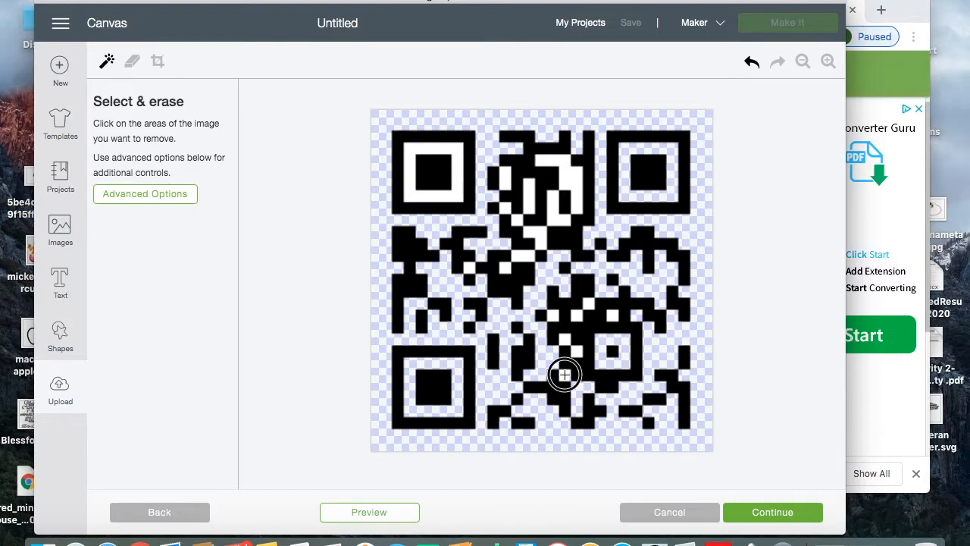
pyautogui.click(828, 62)
pyautogui.click(581, 169)
pyautogui.click(558, 196)
pyautogui.click(526, 186)
pyautogui.click(434, 157)
pyautogui.click(497, 162)
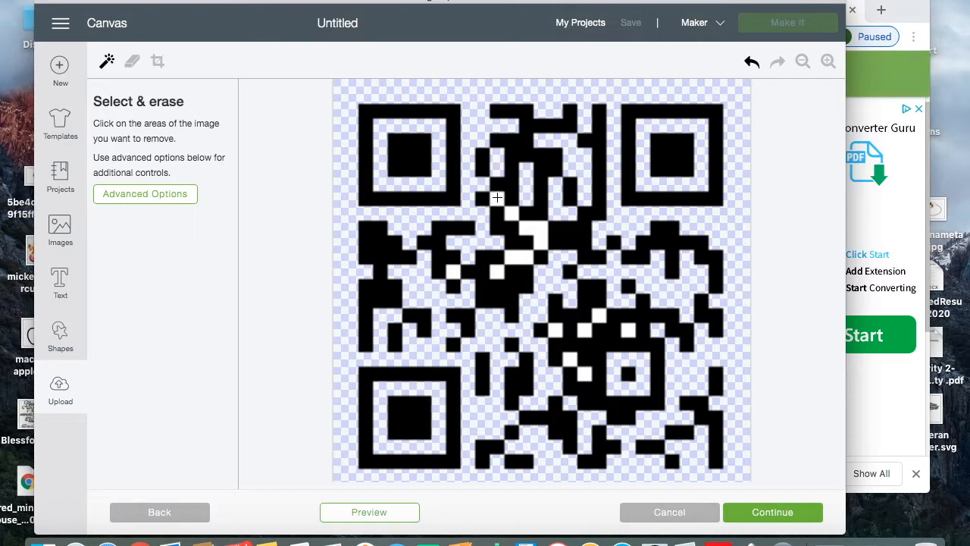
pyautogui.click(529, 238)
pyautogui.click(518, 258)
pyautogui.click(490, 270)
pyautogui.click(584, 330)
pyautogui.click(585, 376)
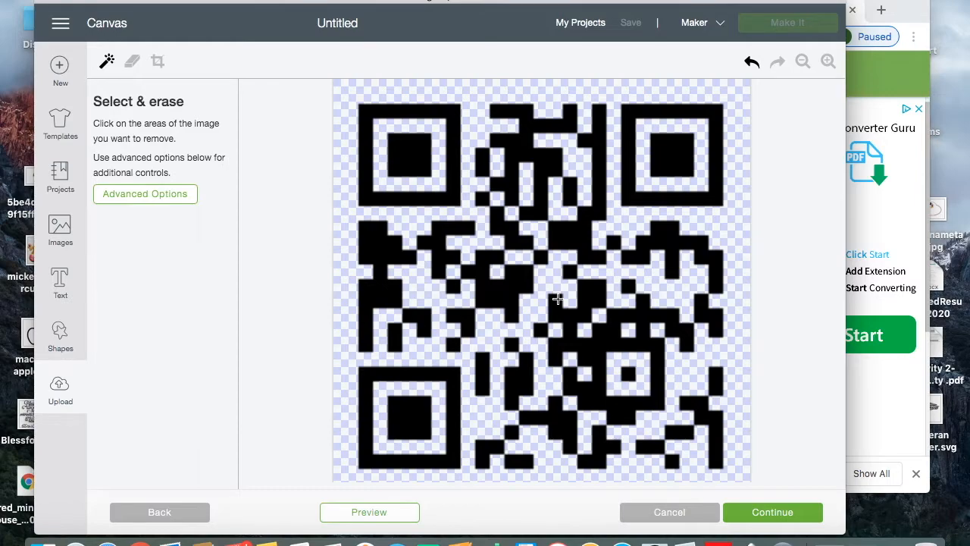
# Save the cleaned QR code as a Cut image named YouTube Sample
pyautogui.click(777, 515)
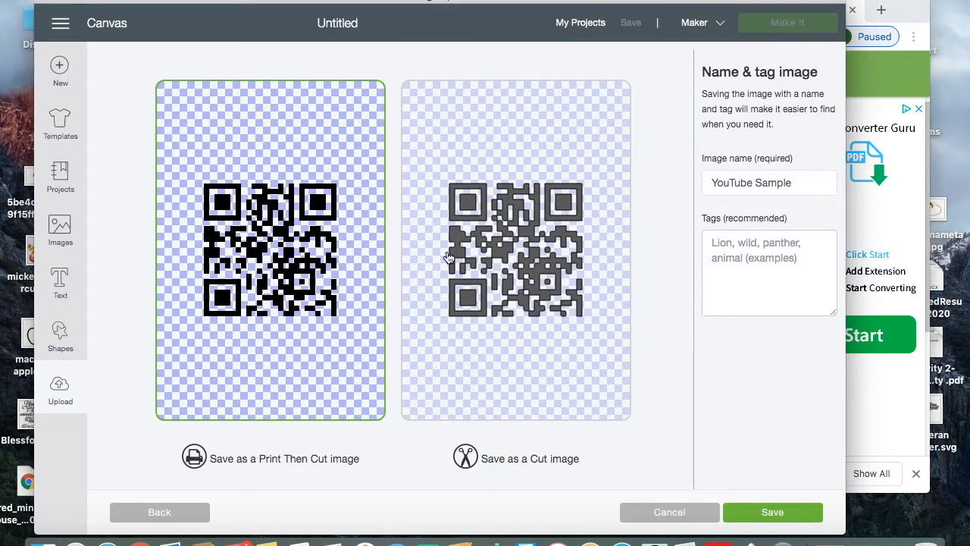
pyautogui.click(538, 397)
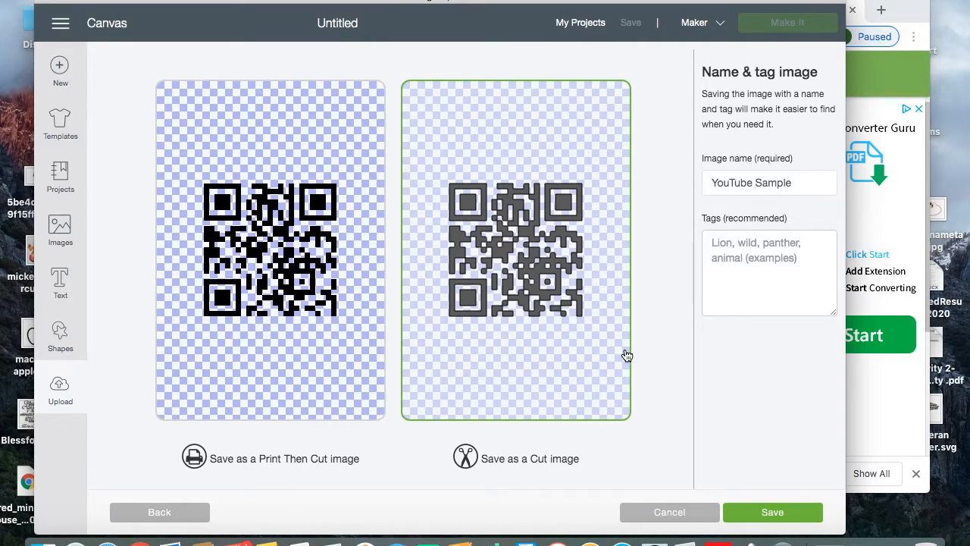
pyautogui.click(786, 515)
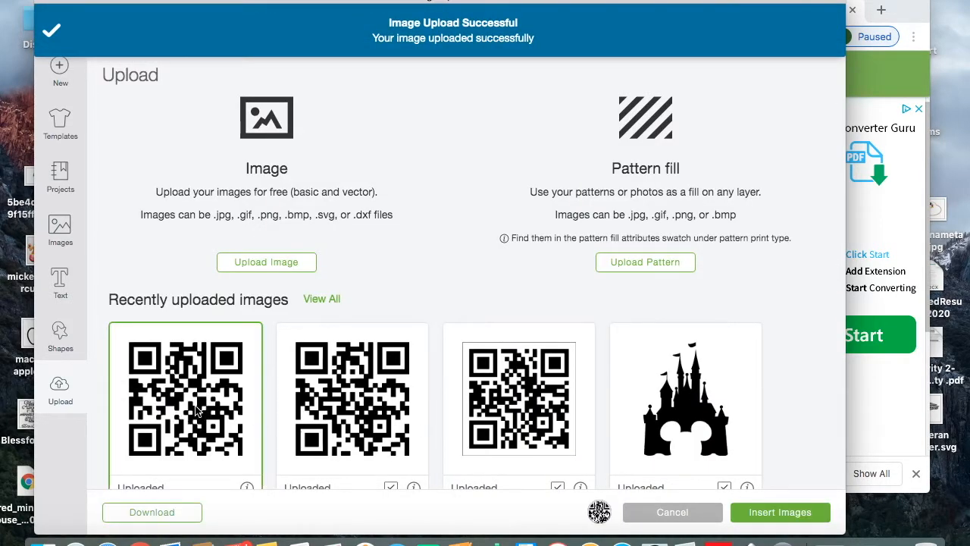
# Insert the YouTube Sample image on the canvas and resize it to about 2.49 inches square
pyautogui.click(764, 516)
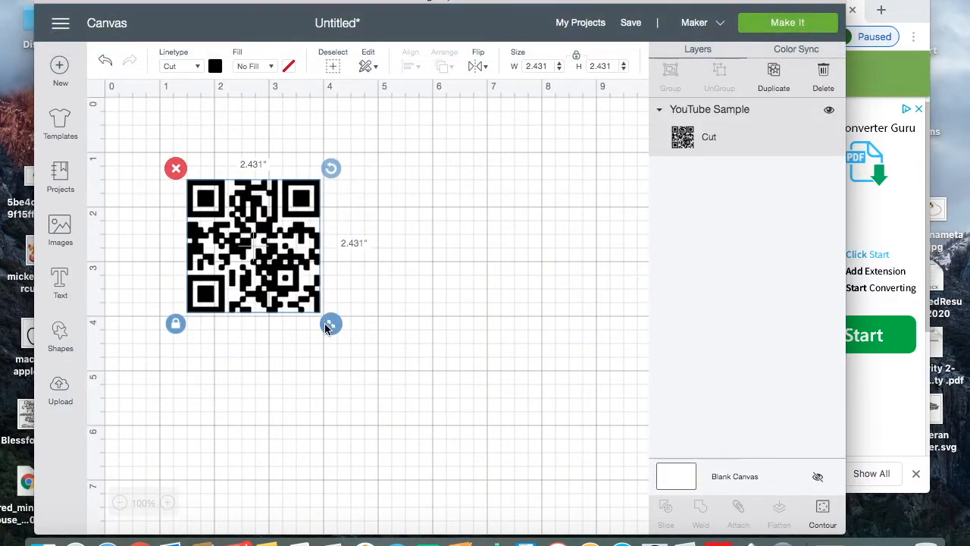
pyautogui.moveTo(330, 326); pyautogui.dragTo(366, 360)
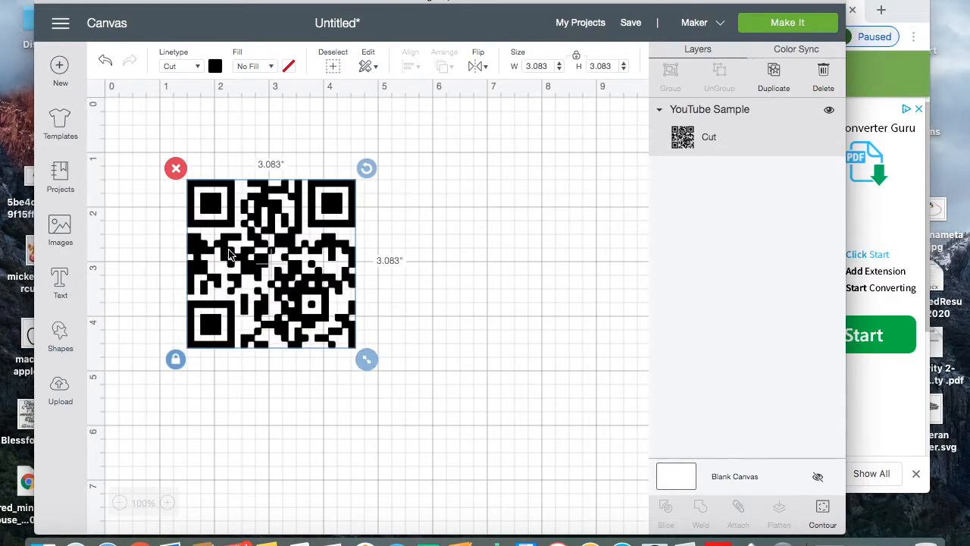
pyautogui.moveTo(369, 366); pyautogui.dragTo(334, 326)
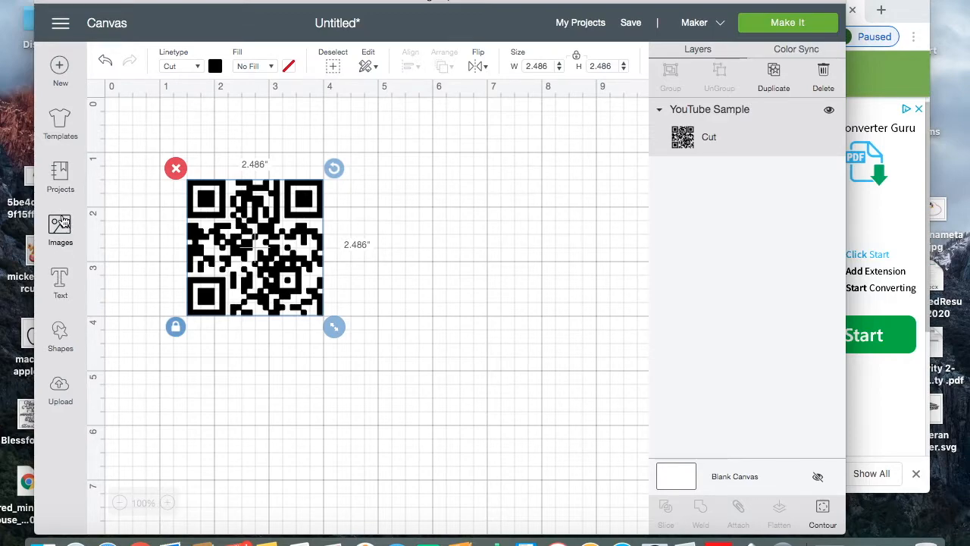
# Add a square shape of about 2.61 inches and place it directly beside the QR code
pyautogui.click(64, 339)
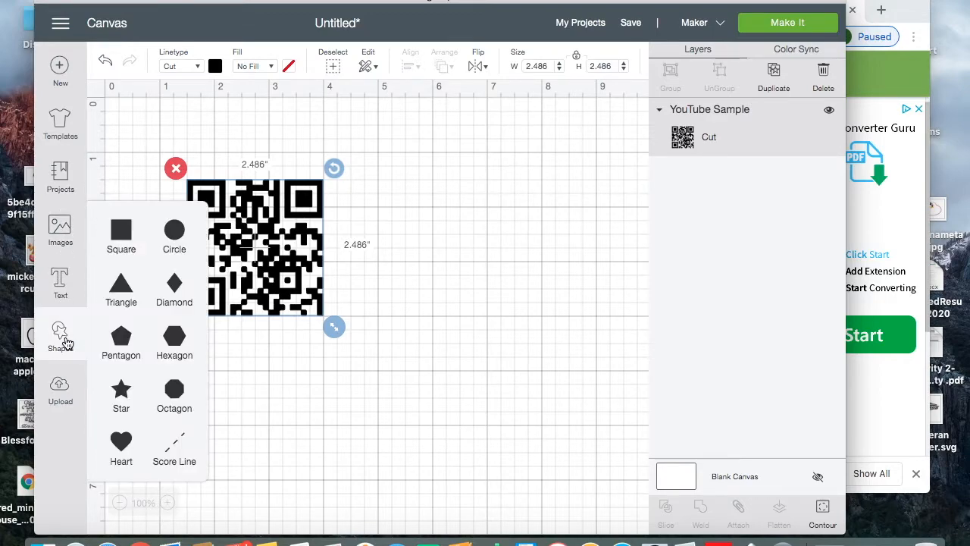
pyautogui.click(121, 238)
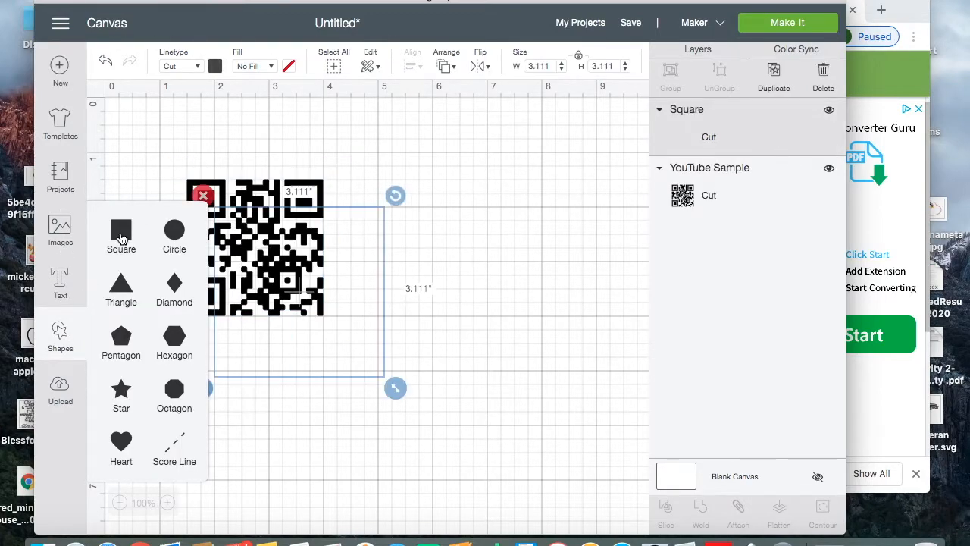
pyautogui.moveTo(364, 353); pyautogui.dragTo(480, 317)
pyautogui.moveTo(507, 349); pyautogui.dragTo(481, 320)
pyautogui.moveTo(448, 293)
pyautogui.mouseDown()
pyautogui.moveTo(376, 301)
pyautogui.moveTo(460, 301)
pyautogui.moveTo(449, 290)
pyautogui.mouseUp()
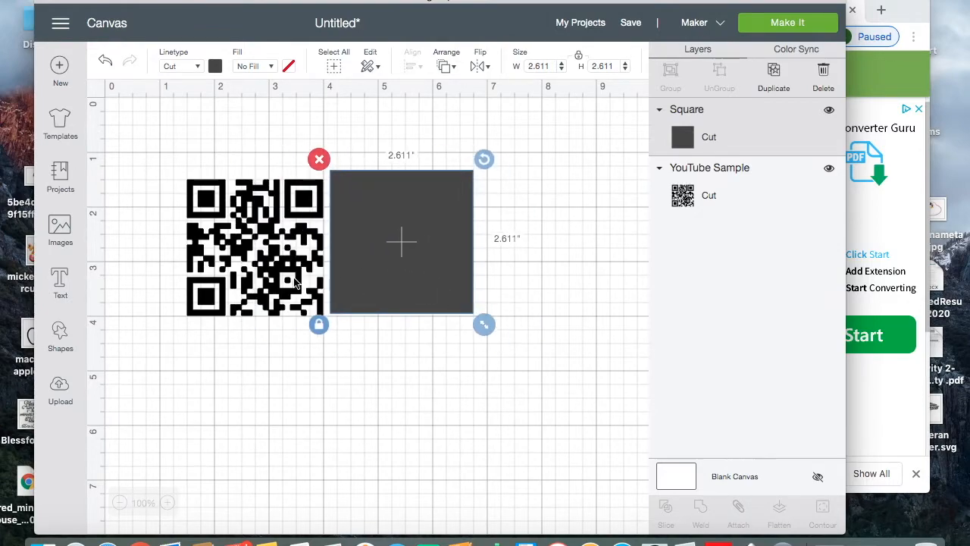
# Bring the QR code forward one level and center it on top of the square
pyautogui.click(295, 282)
pyautogui.rightClick(296, 282)
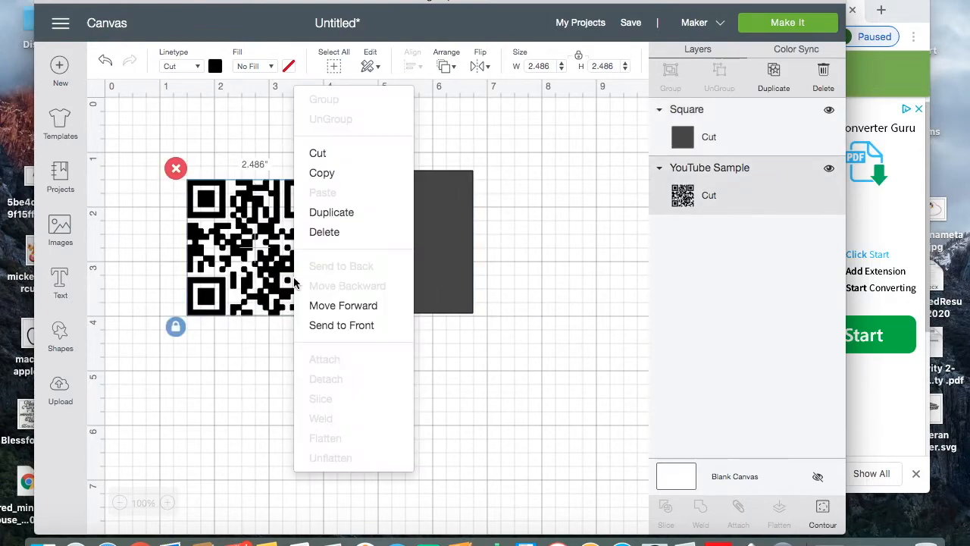
pyautogui.click(363, 306)
pyautogui.moveTo(249, 256); pyautogui.dragTo(395, 262)
pyautogui.click(556, 342)
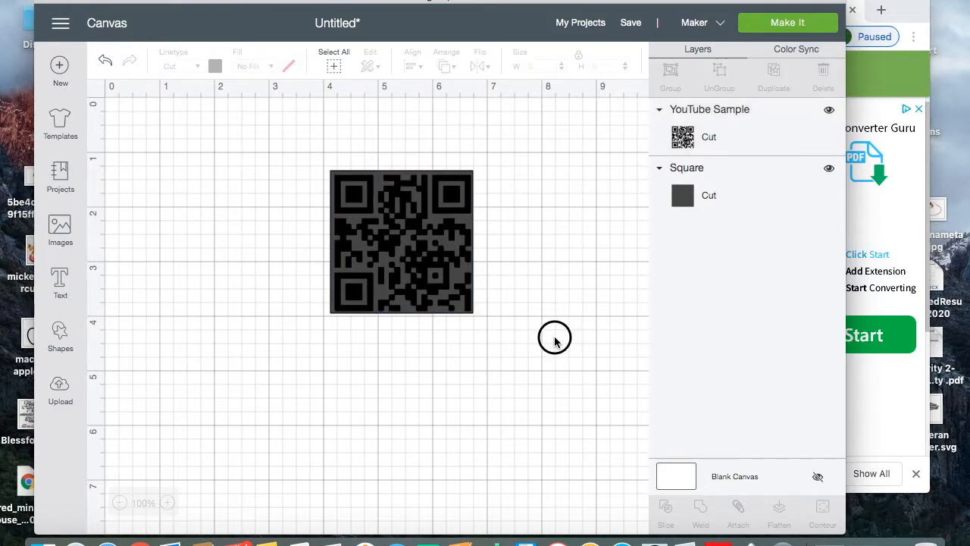
# Move the QR code aside to recolor the square white, and place the code back on top of the square
pyautogui.moveTo(409, 277); pyautogui.dragTo(249, 278)
pyautogui.click(377, 225)
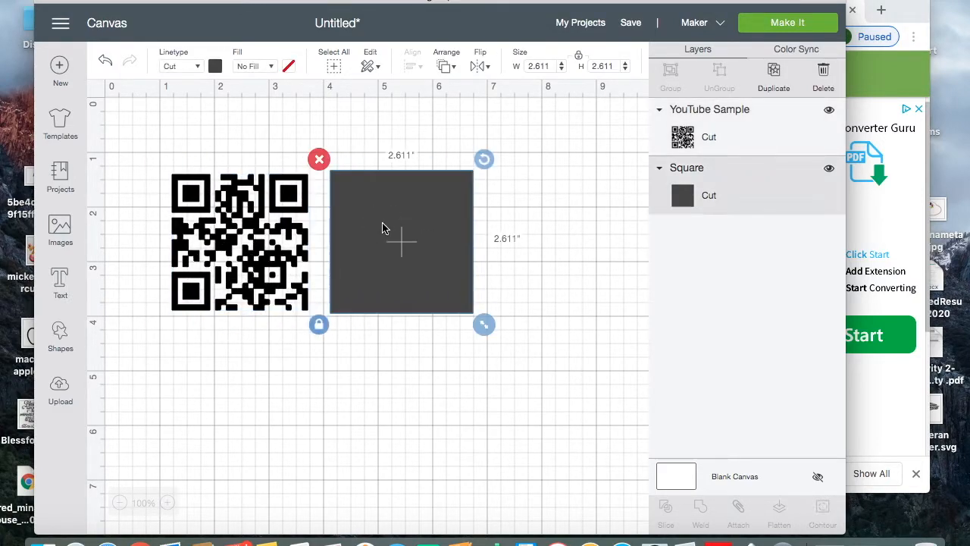
pyautogui.click(215, 67)
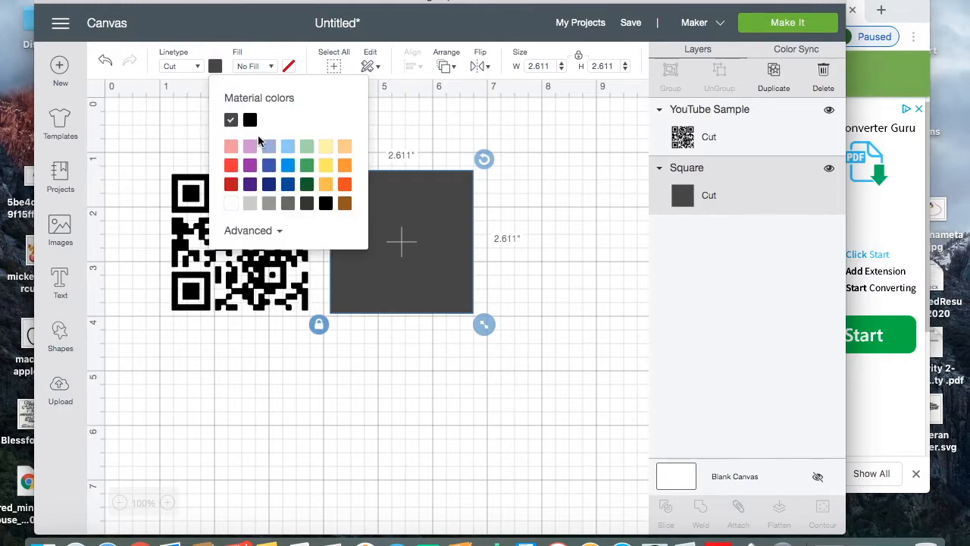
pyautogui.click(232, 204)
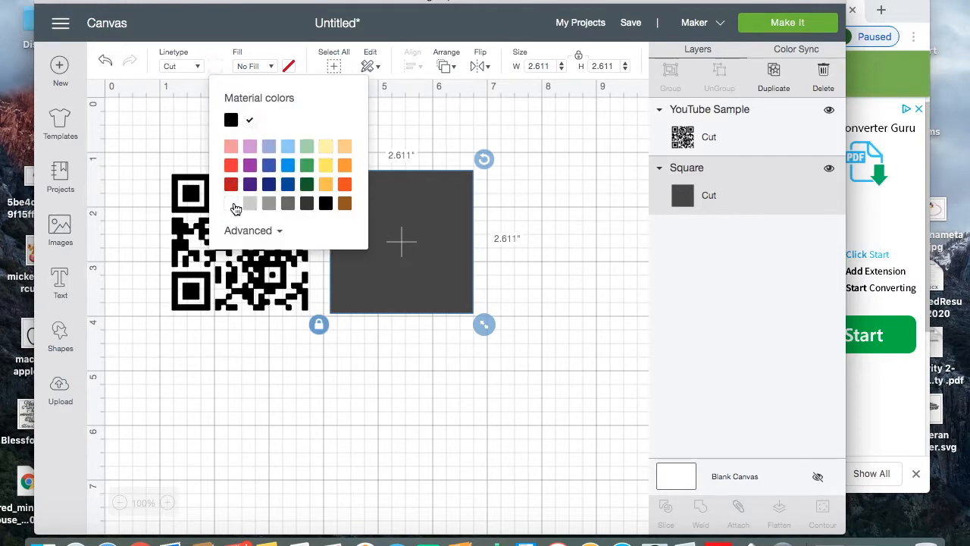
pyautogui.click(327, 427)
pyautogui.moveTo(271, 235); pyautogui.dragTo(433, 236)
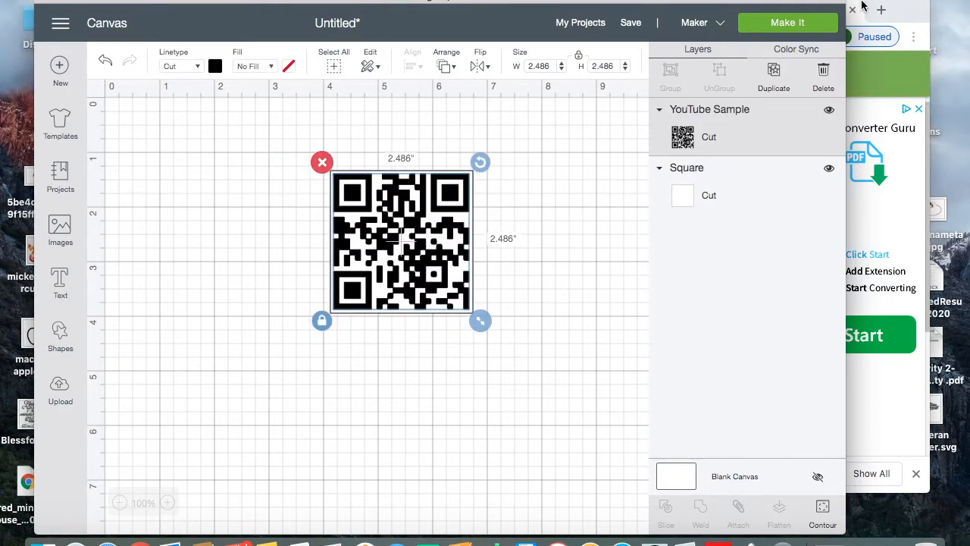
# Take the design through mat preparation, checking both cut mats, and set the cutting material to Vinyl with default pressure
pyautogui.click(809, 25)
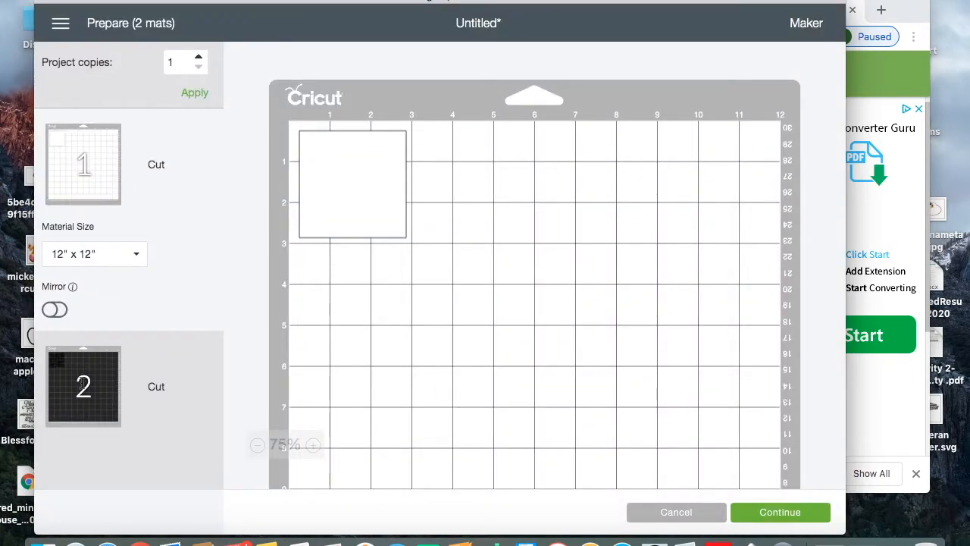
pyautogui.click(65, 388)
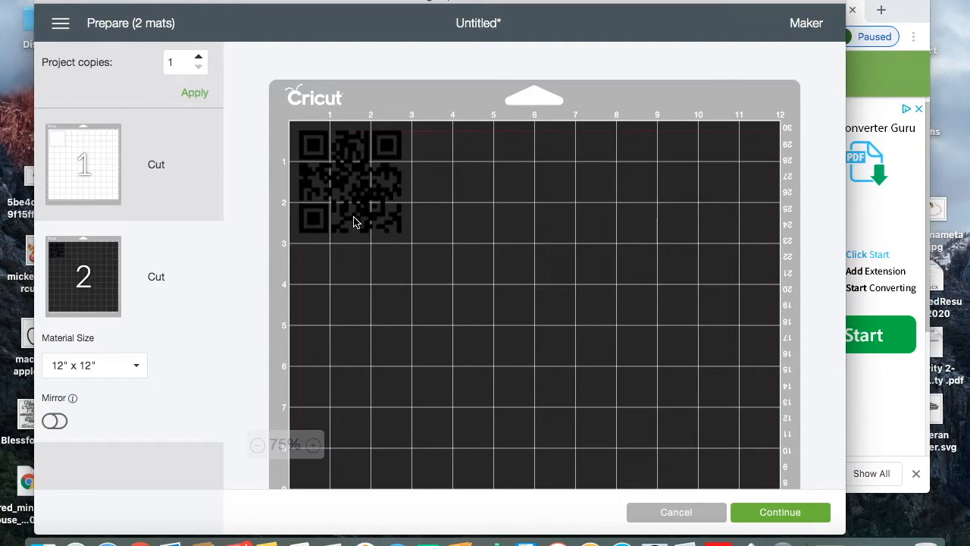
pyautogui.click(85, 167)
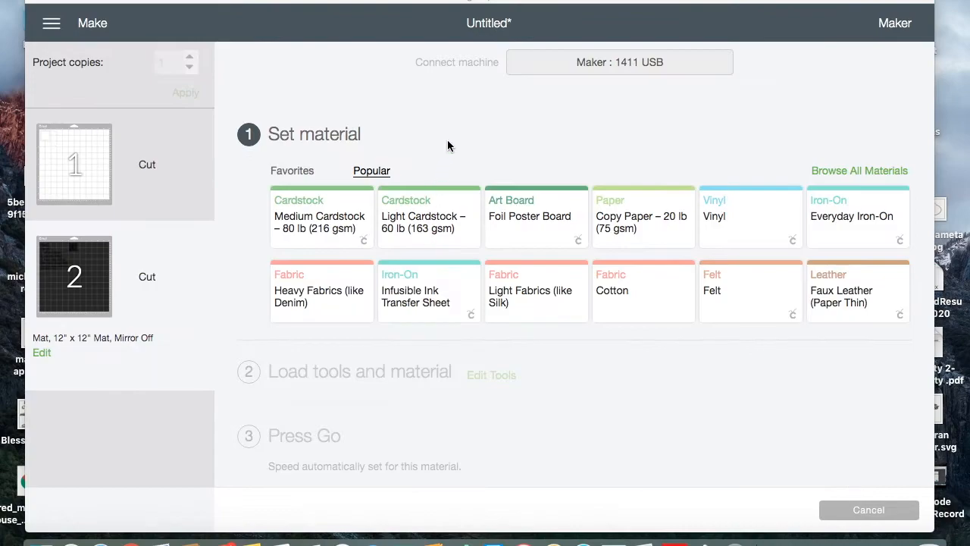
pyautogui.click(731, 220)
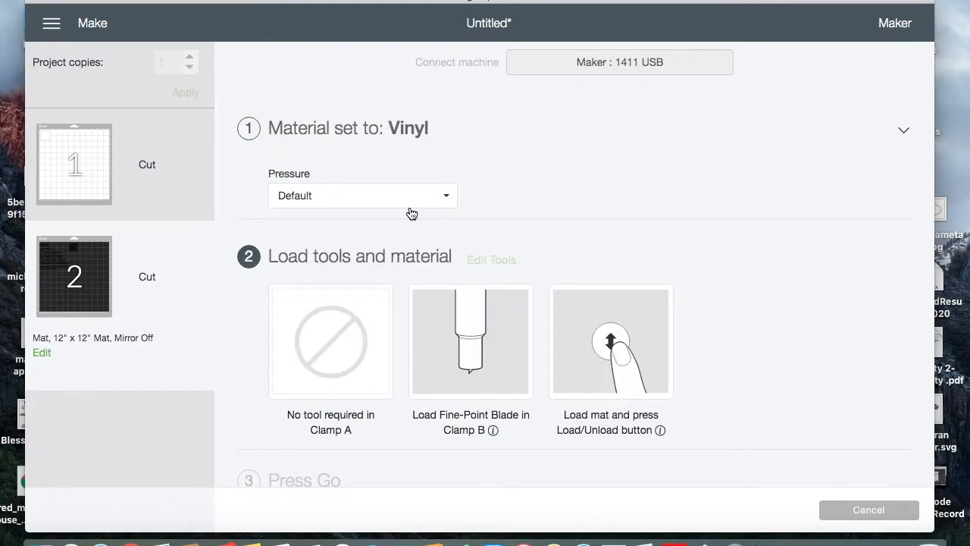
pyautogui.scroll(-3, 493, 408)
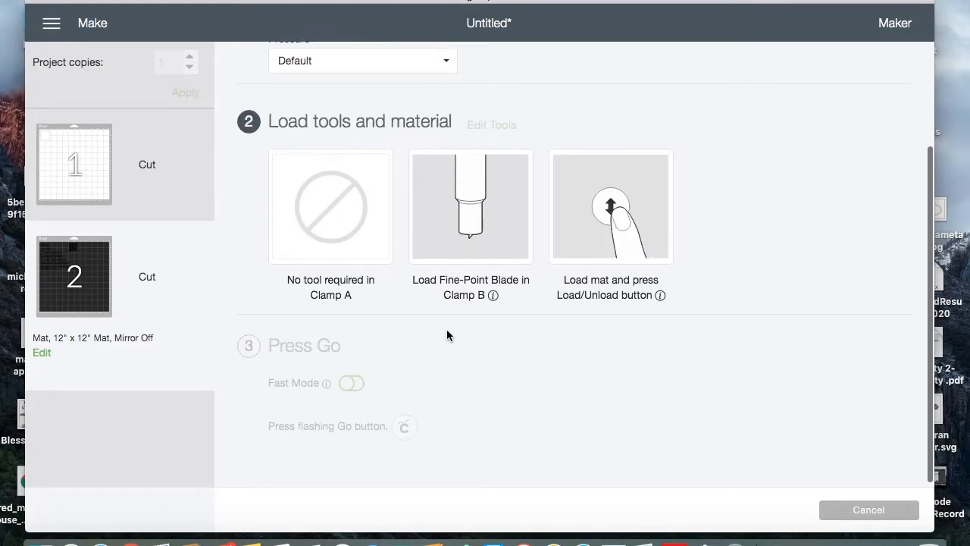